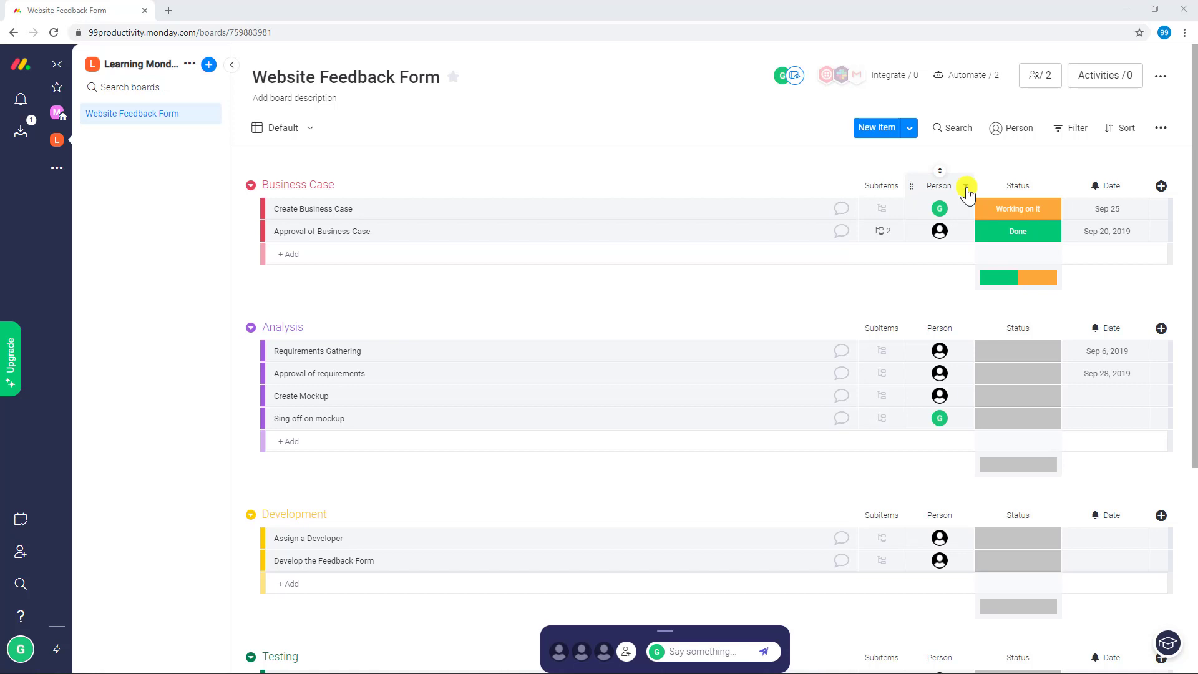
Set the Person column's maximum number of people allowed to Unlimited
click(966, 186)
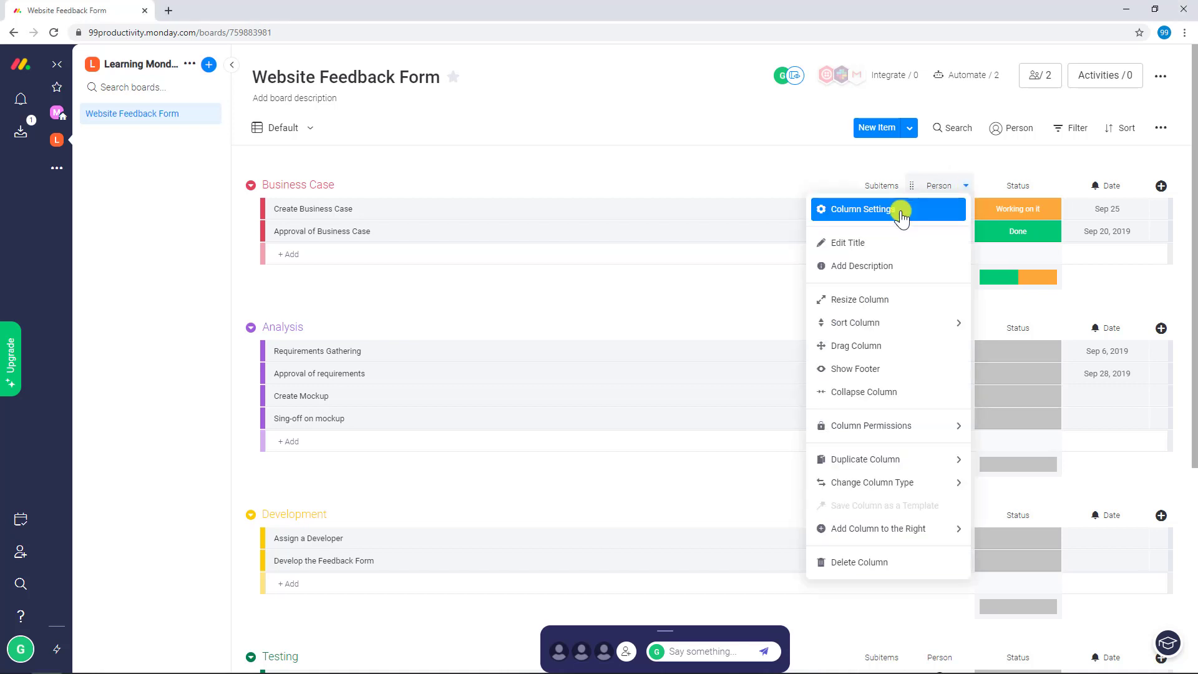
click(902, 215)
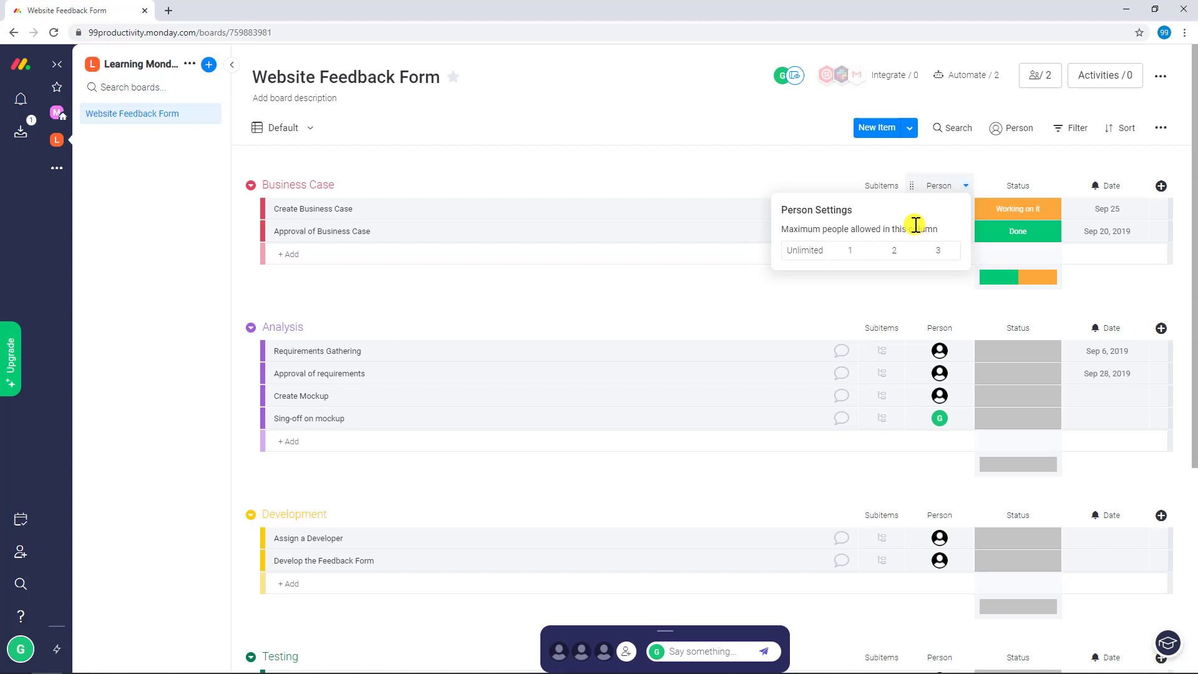
click(810, 252)
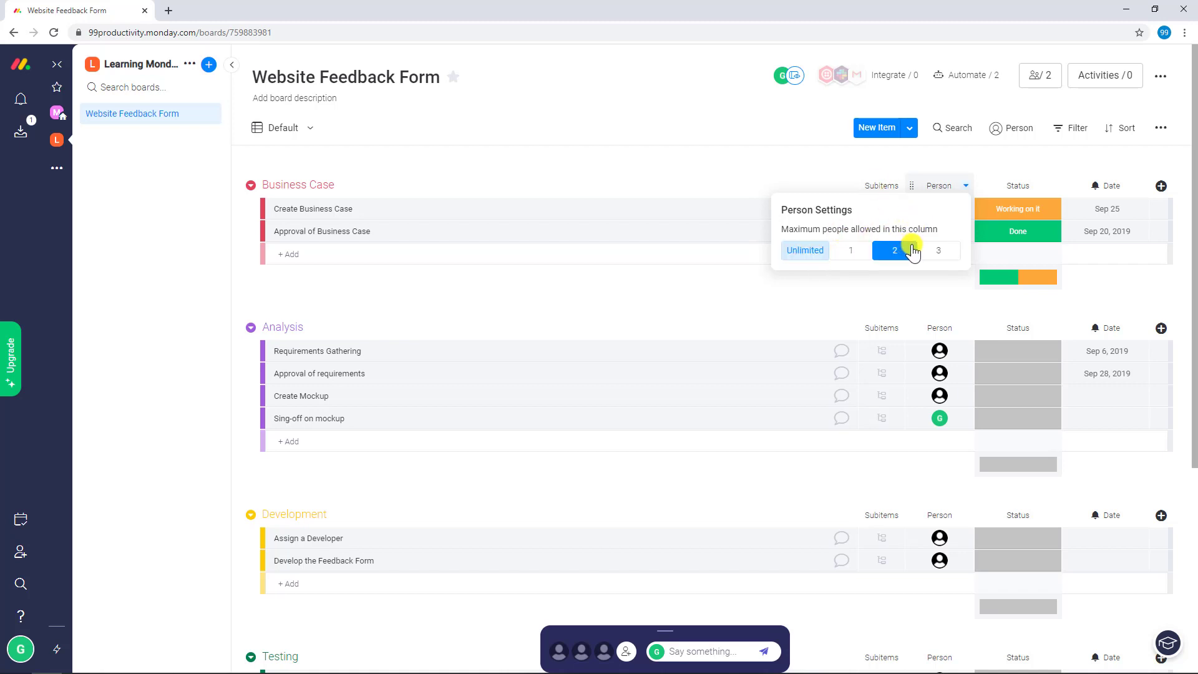
click(825, 175)
Assign a second person to the Create Business Case item by picking the second suggested member
click(958, 217)
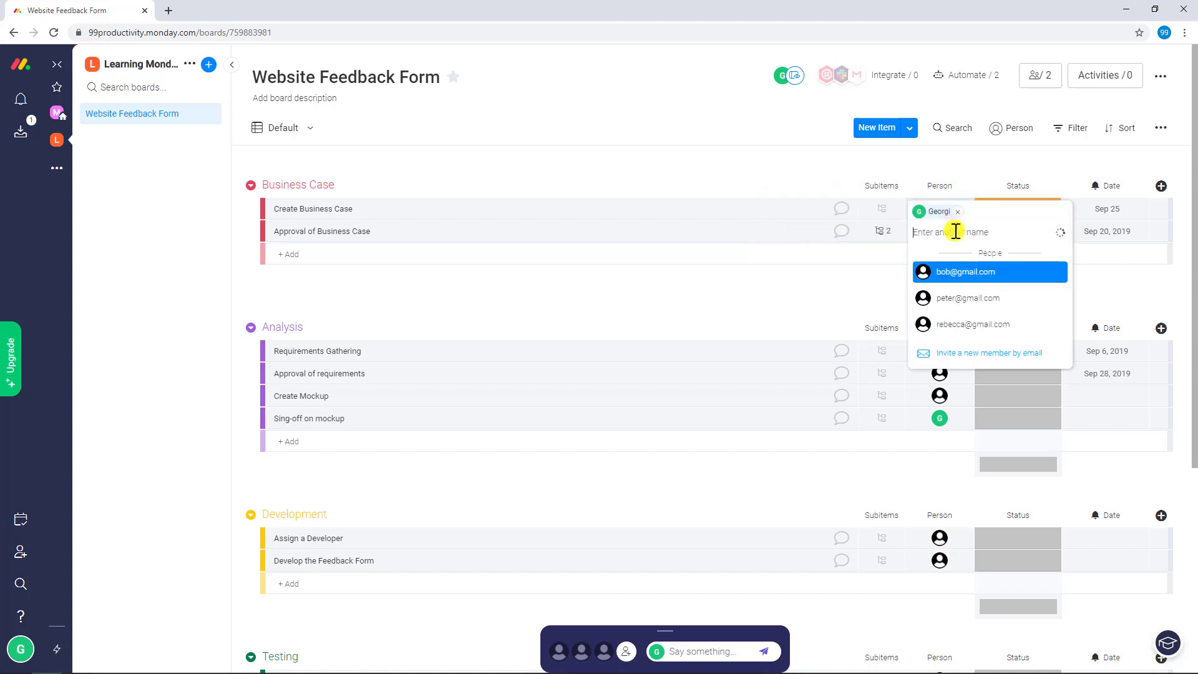
click(982, 299)
click(982, 298)
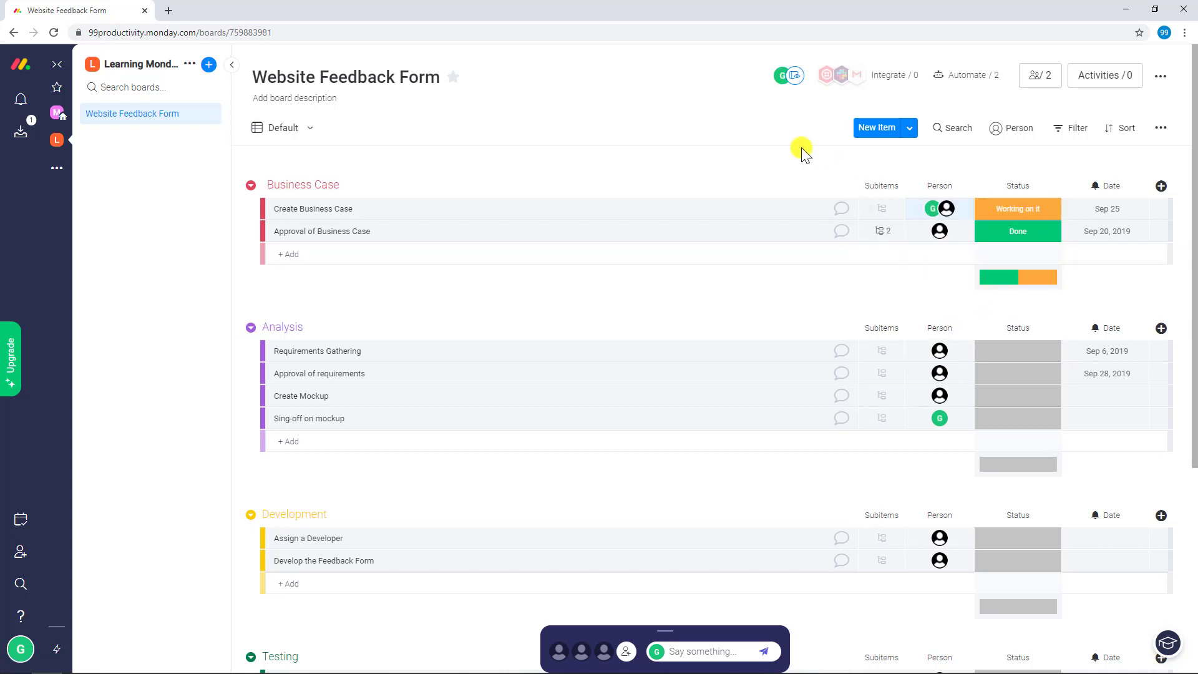
Rename the Person column as Owner
mouse_move(934, 215)
click(967, 187)
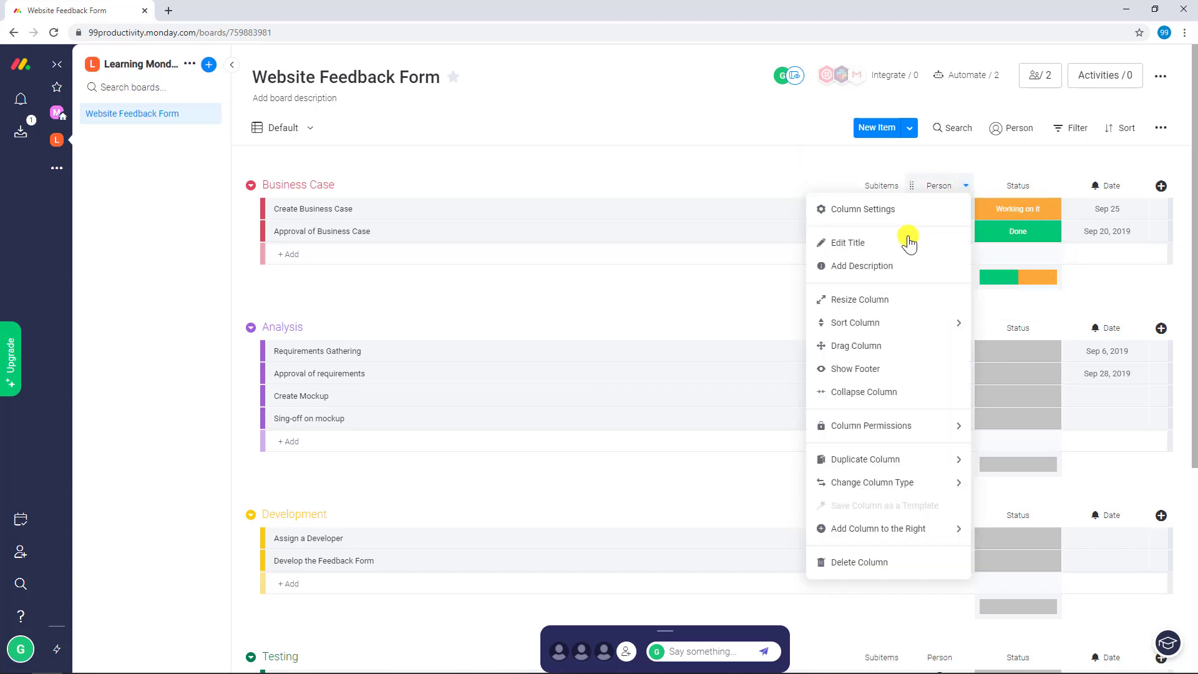
click(905, 243)
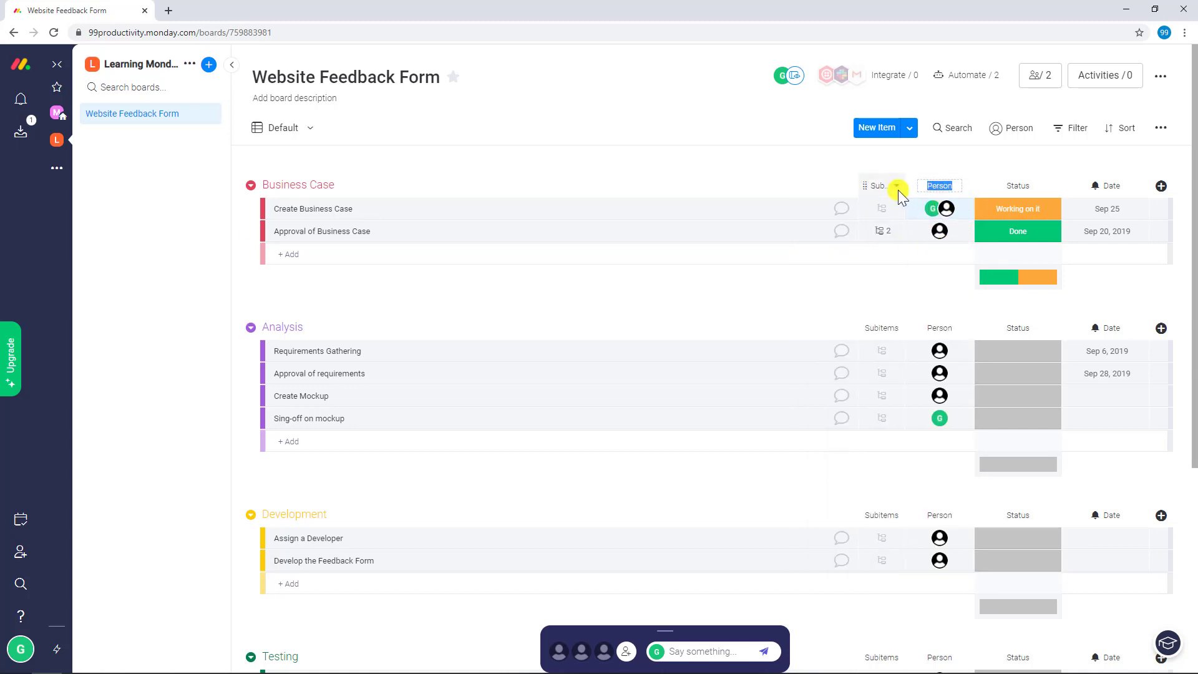
text(Owner)
Resize the Owner column so it is slightly wider
click(965, 185)
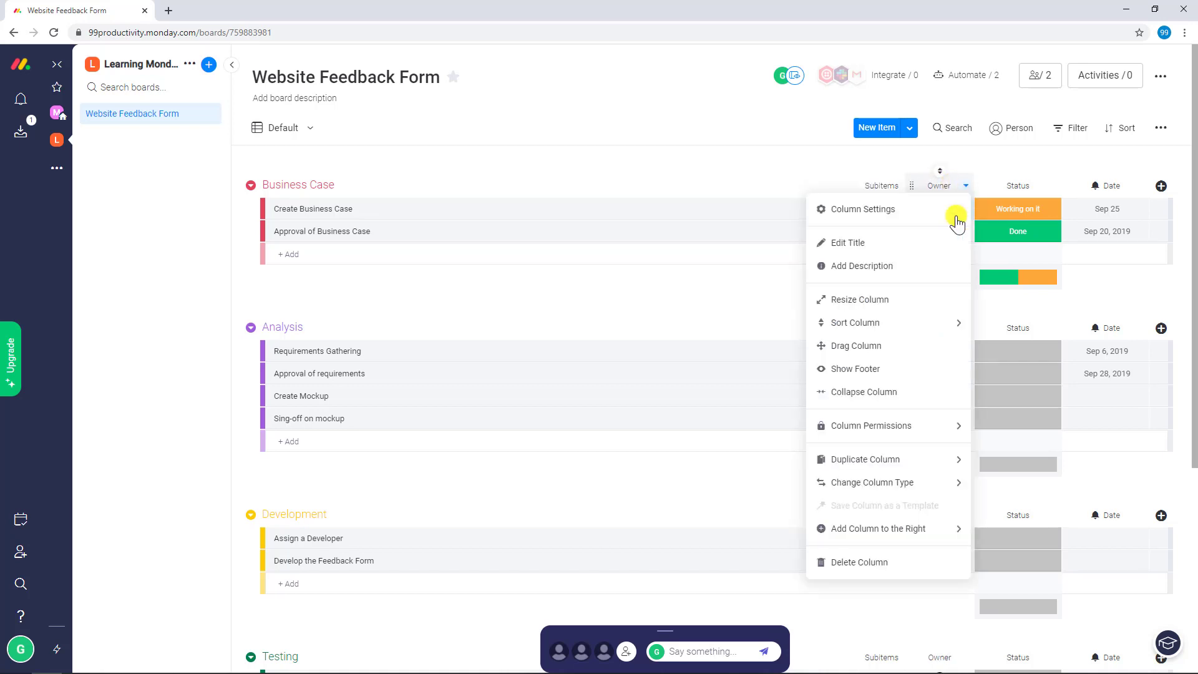
click(930, 266)
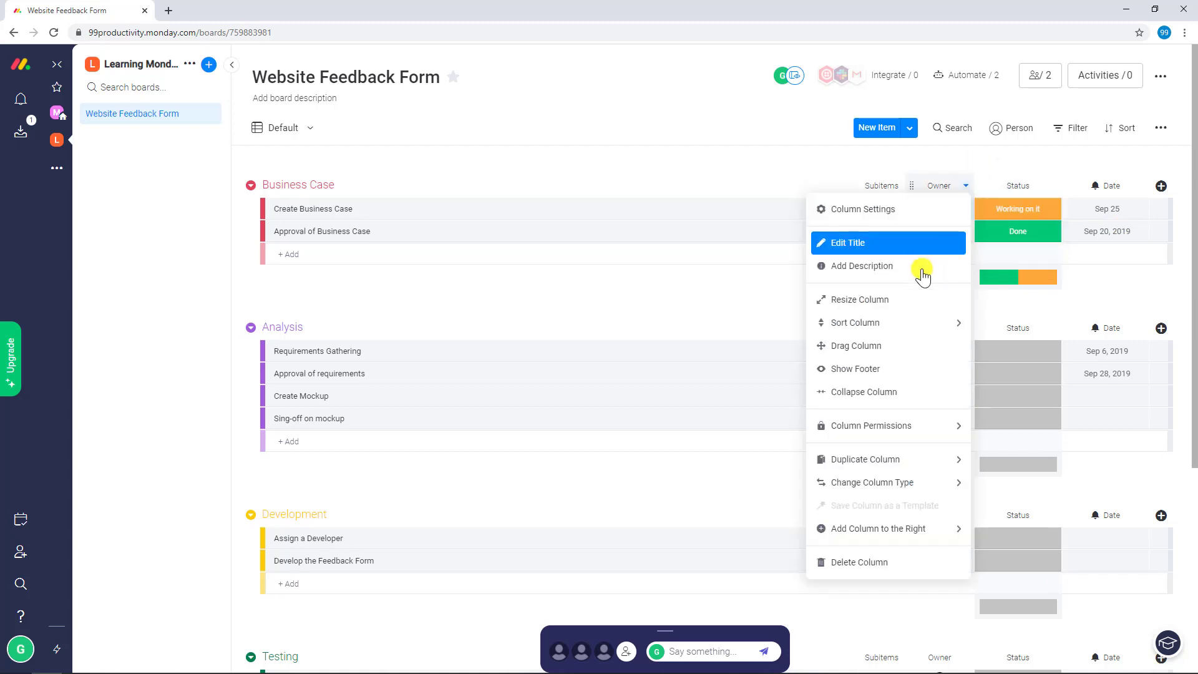
click(914, 300)
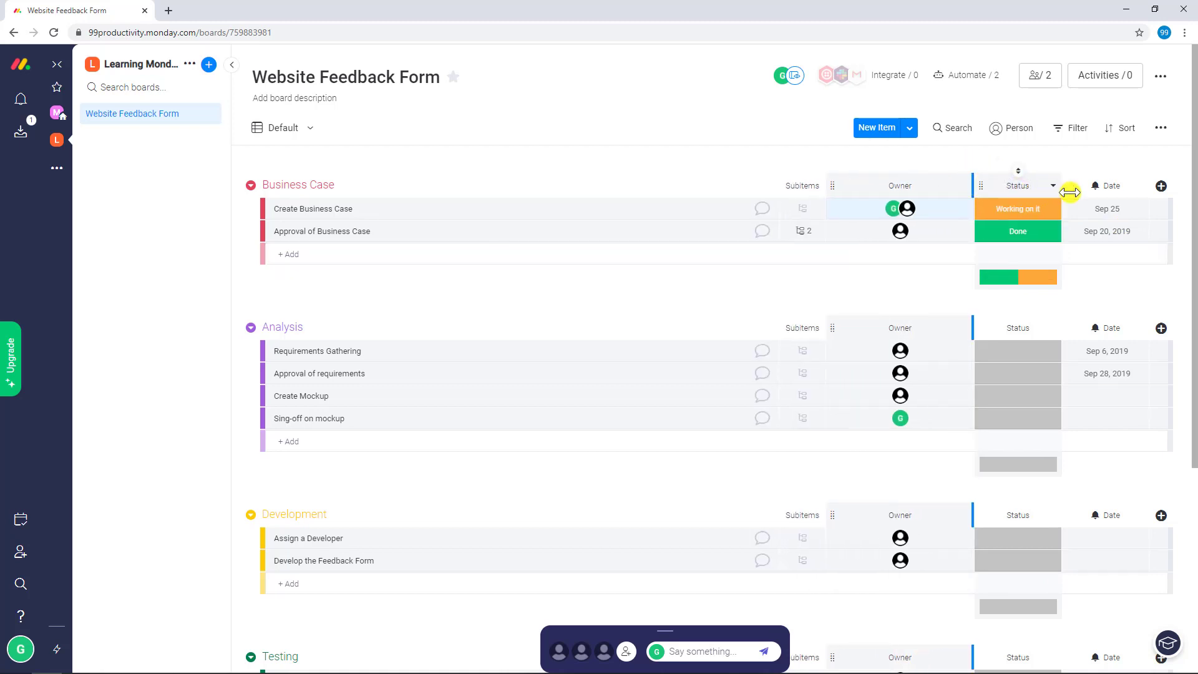
Try to move the Owner column to another position among the board's columns
click(969, 185)
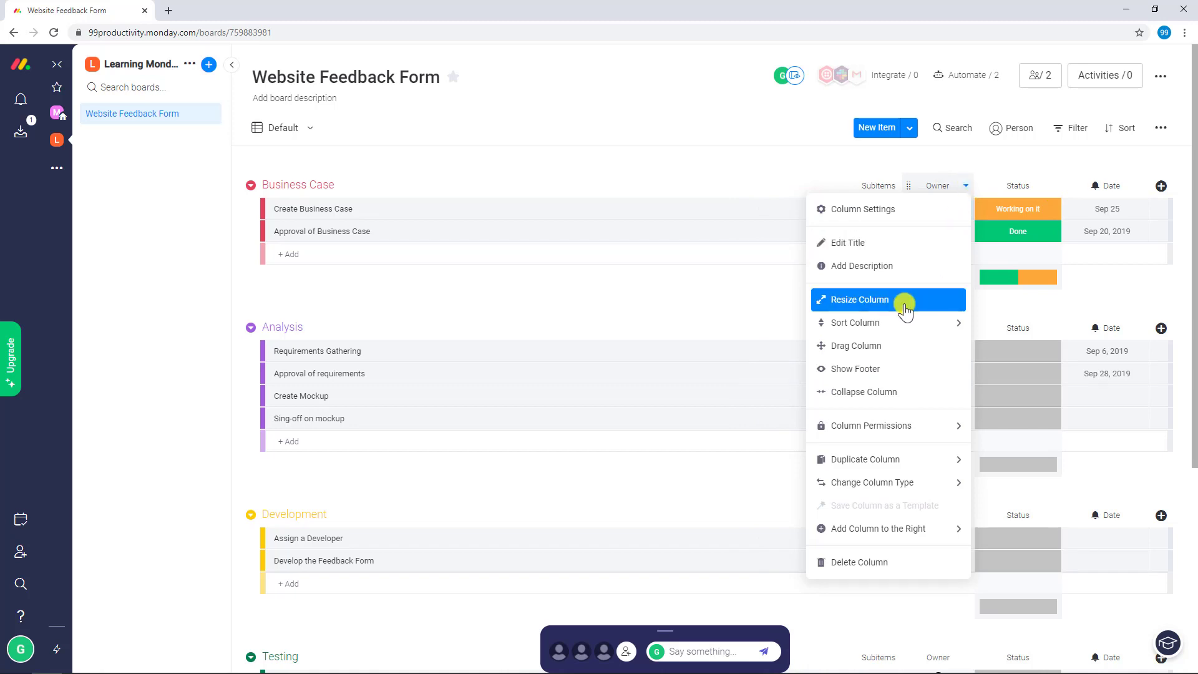
click(894, 347)
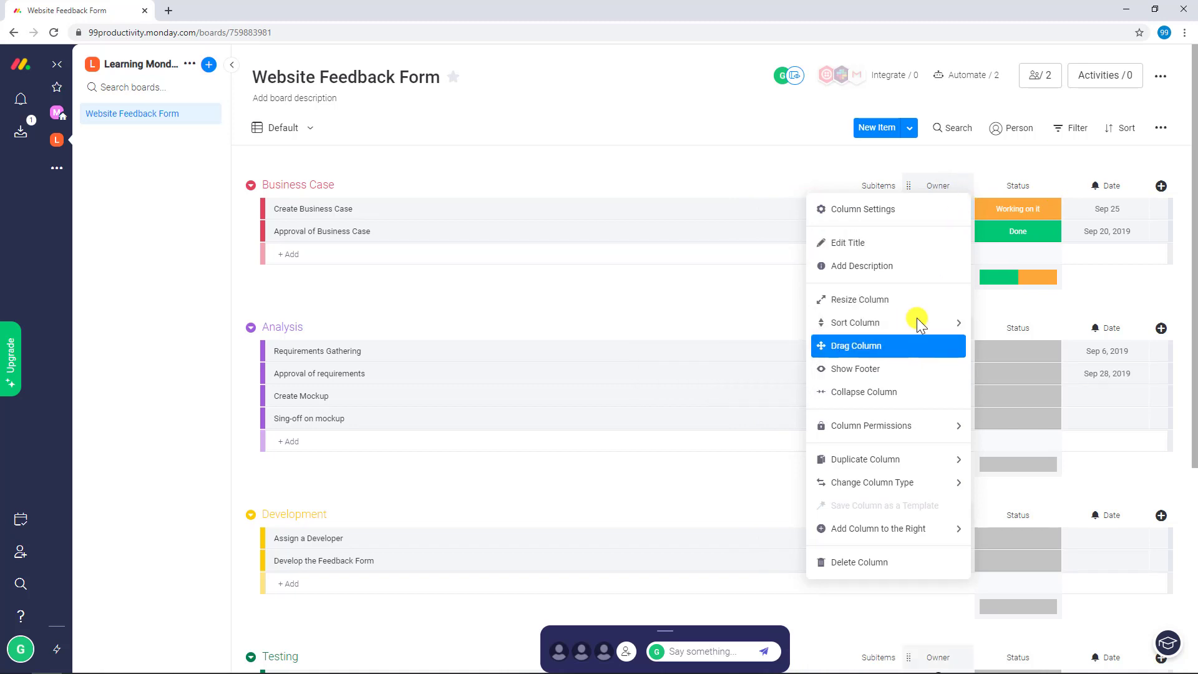
mouse_move(911, 185)
mouse_down()
mouse_move(785, 181)
mouse_move(942, 174)
mouse_move(915, 175)
mouse_move(926, 195)
mouse_up()
Restrict who can view the Owner column, adding no further people to the allowed viewers
click(965, 185)
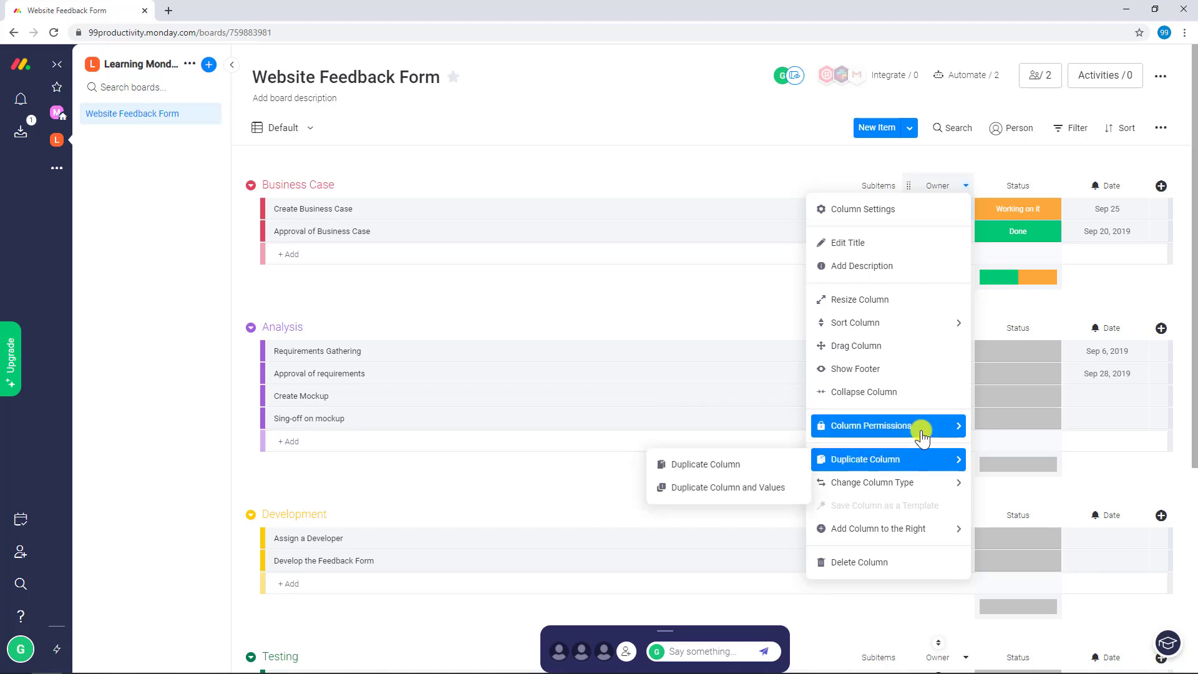
mouse_move(922, 434)
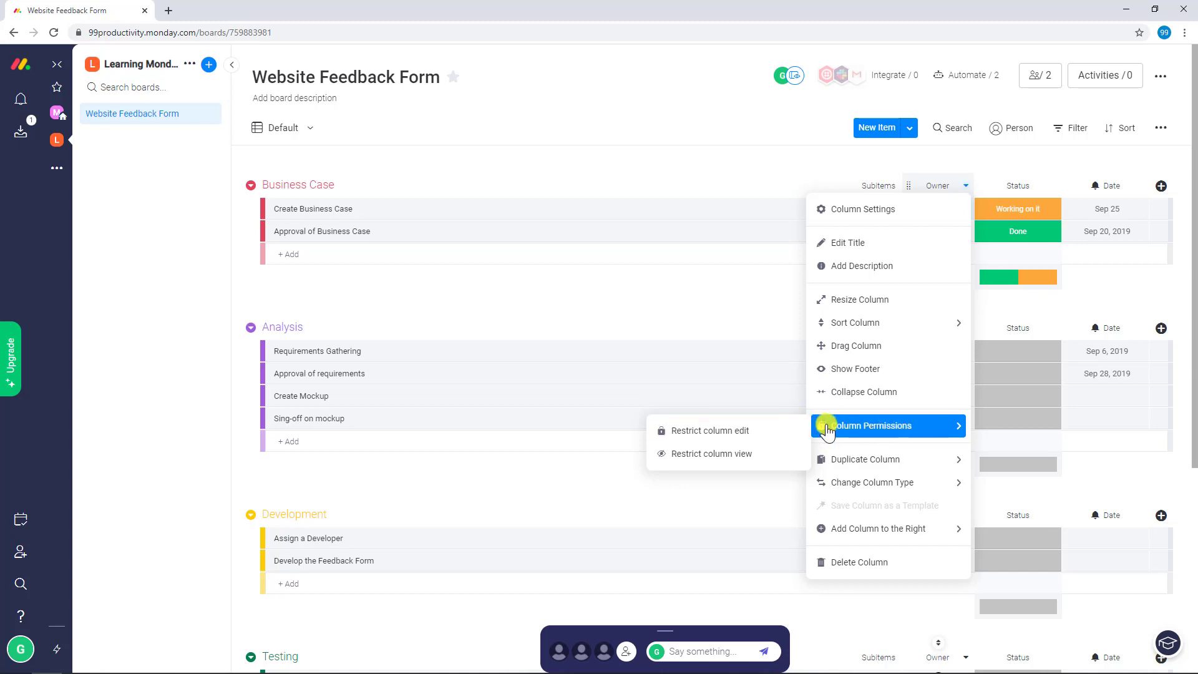
click(773, 454)
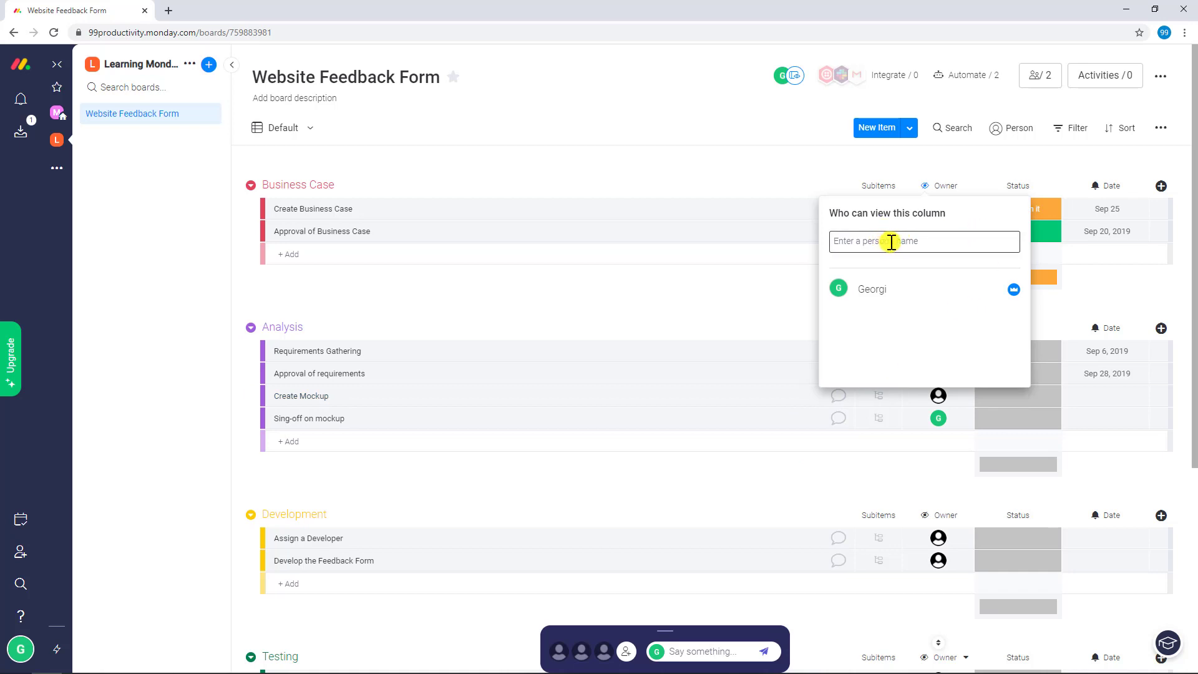
click(795, 181)
Remove the view restriction from the Owner column
click(966, 188)
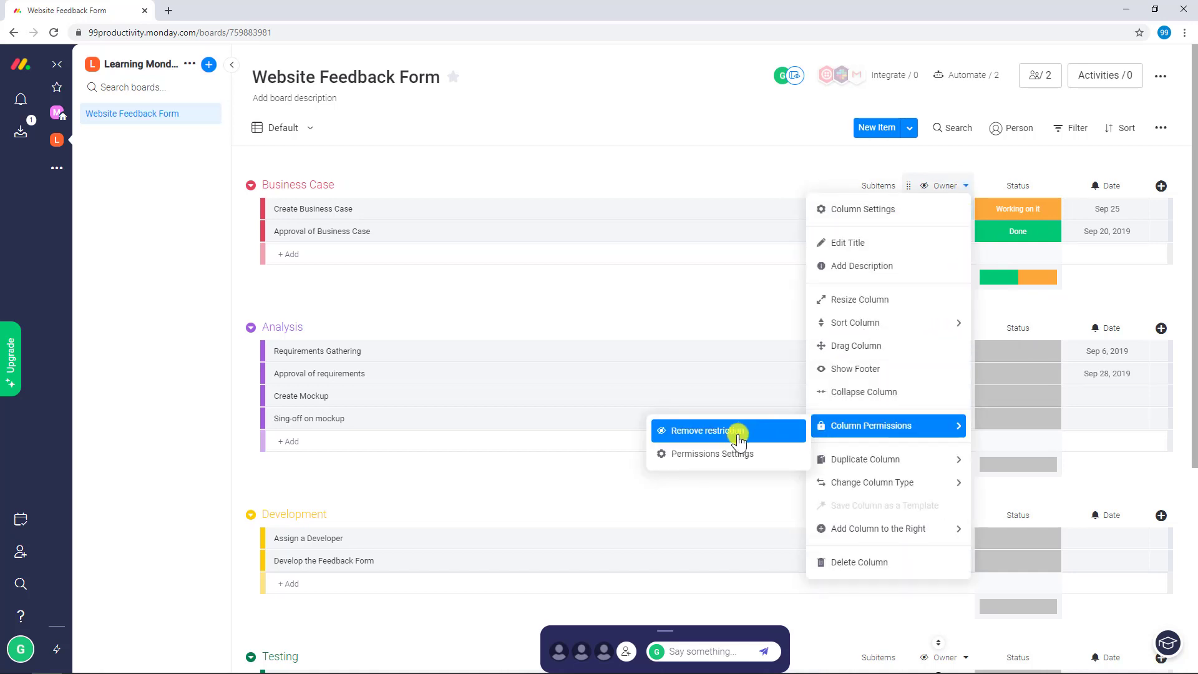
click(737, 436)
click(965, 186)
mouse_move(934, 329)
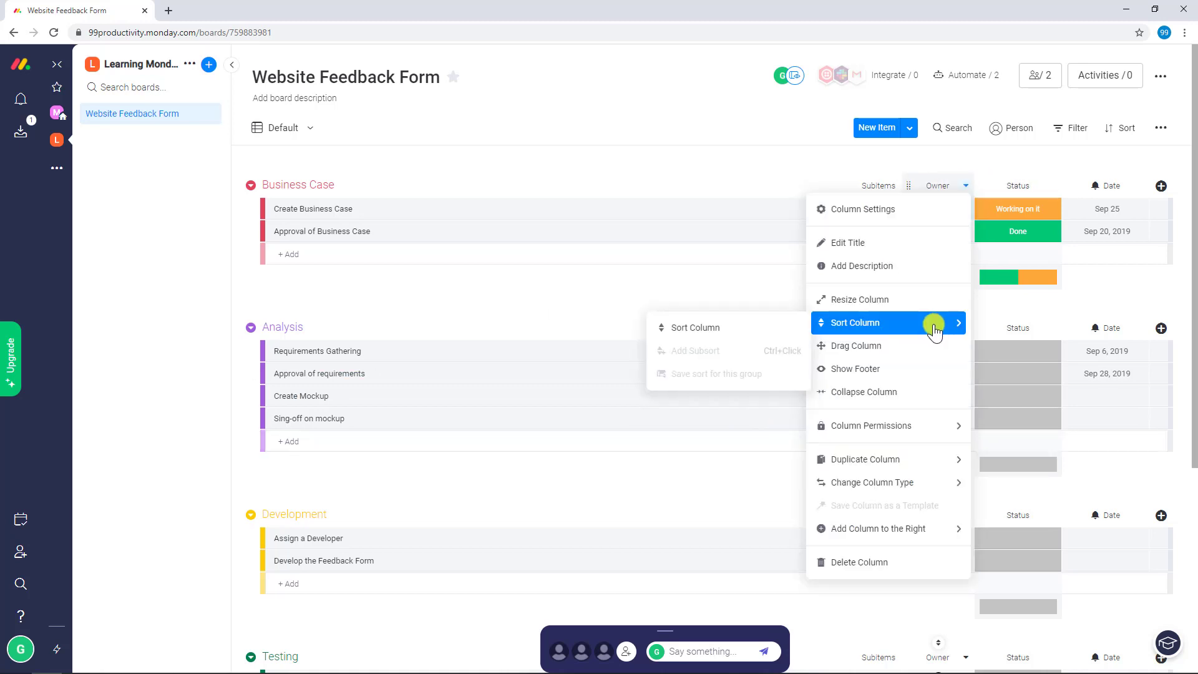
mouse_move(934, 488)
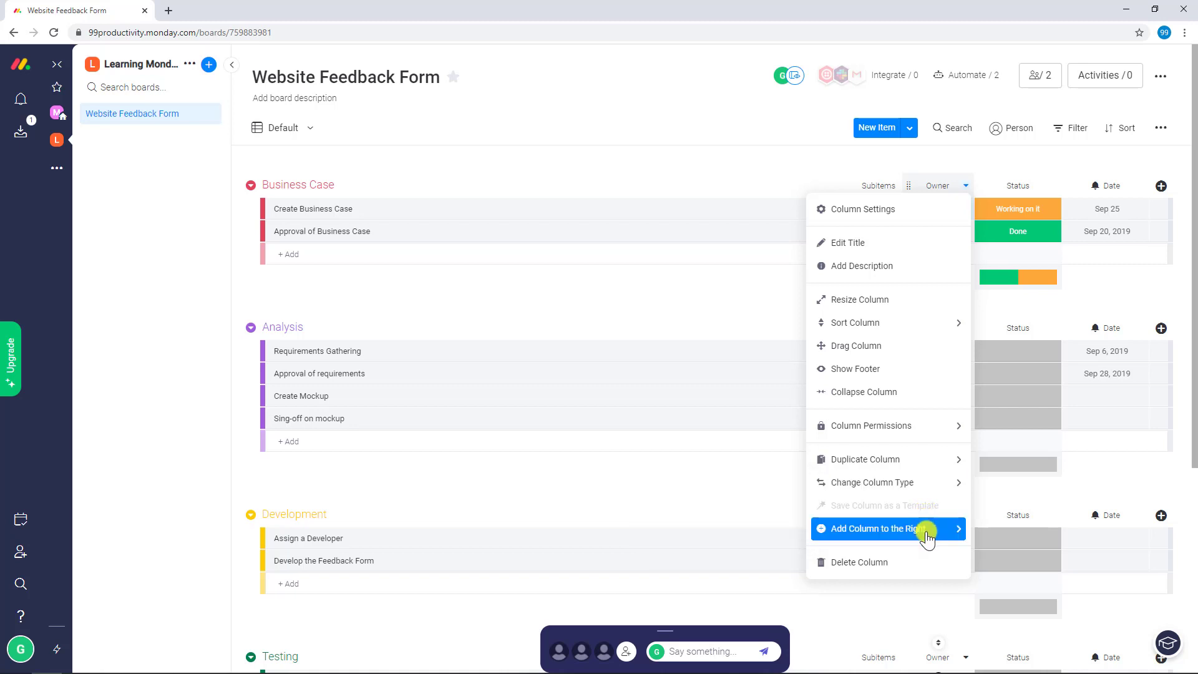
mouse_move(928, 535)
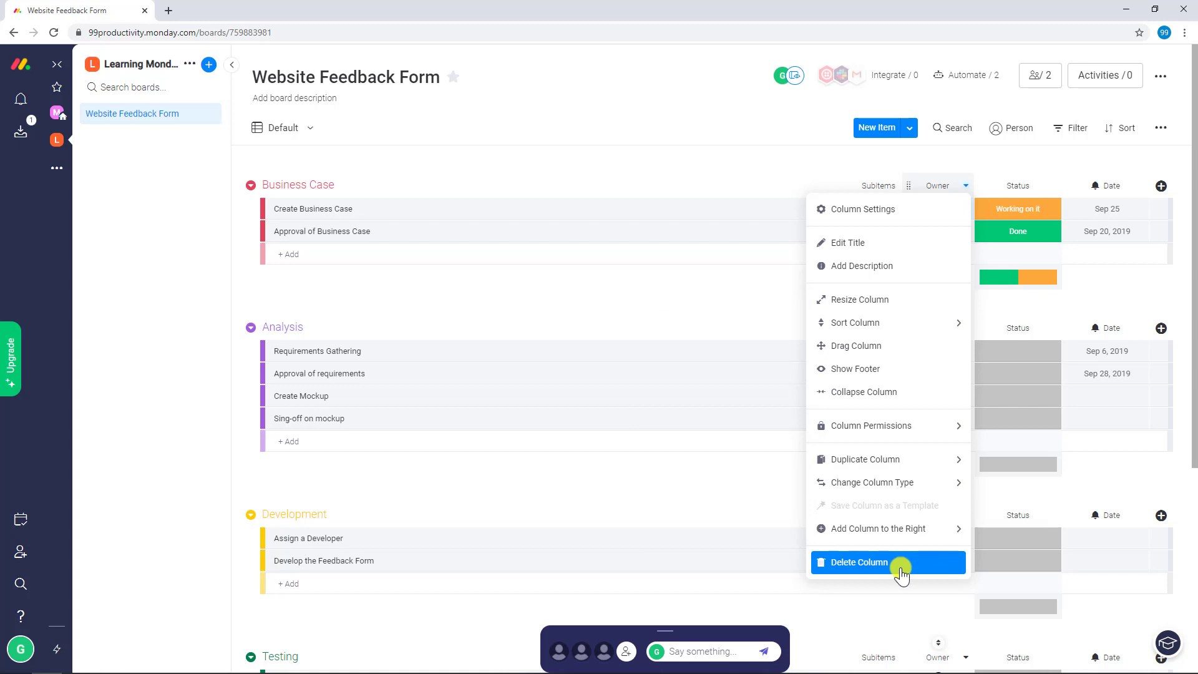
click(747, 170)
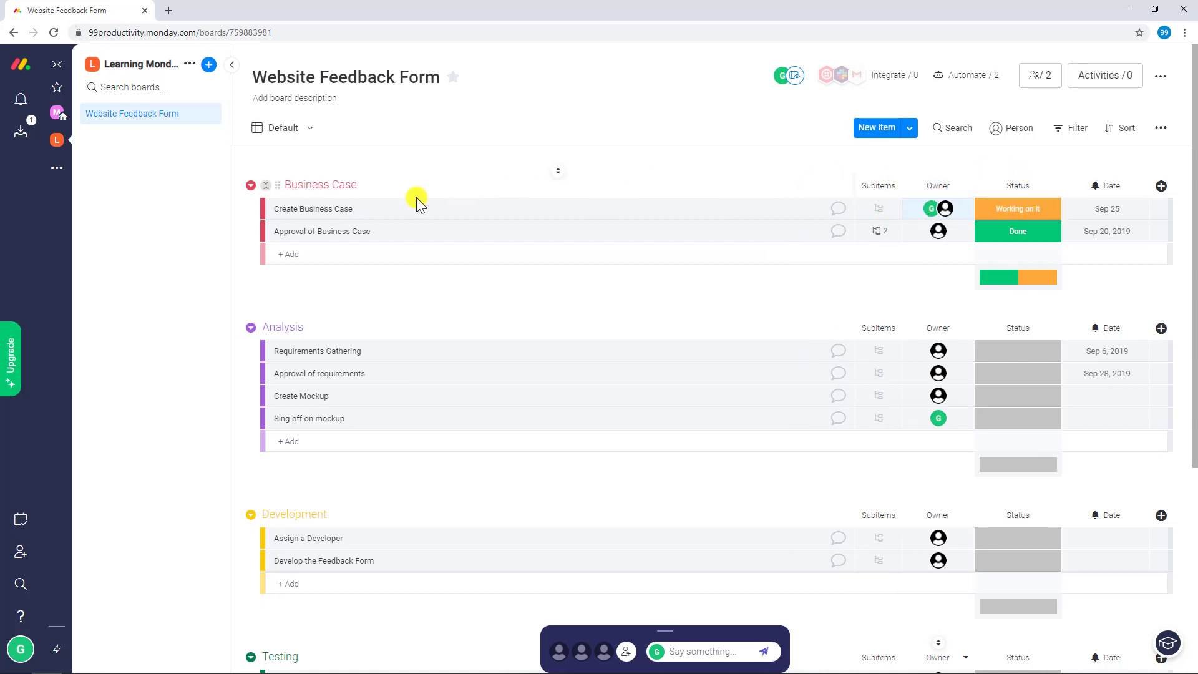
In the Business Case group, set the status of Create Business Case to Done and Approval of Business Case to Stuck
click(1031, 209)
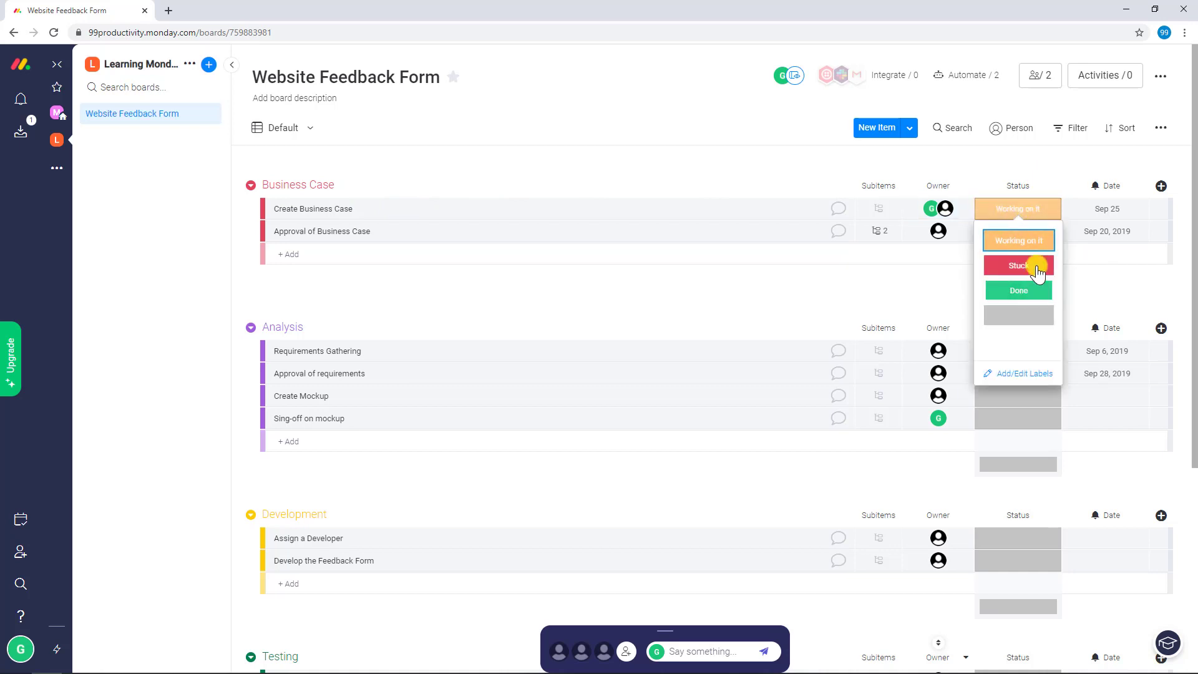
click(1019, 290)
click(1025, 230)
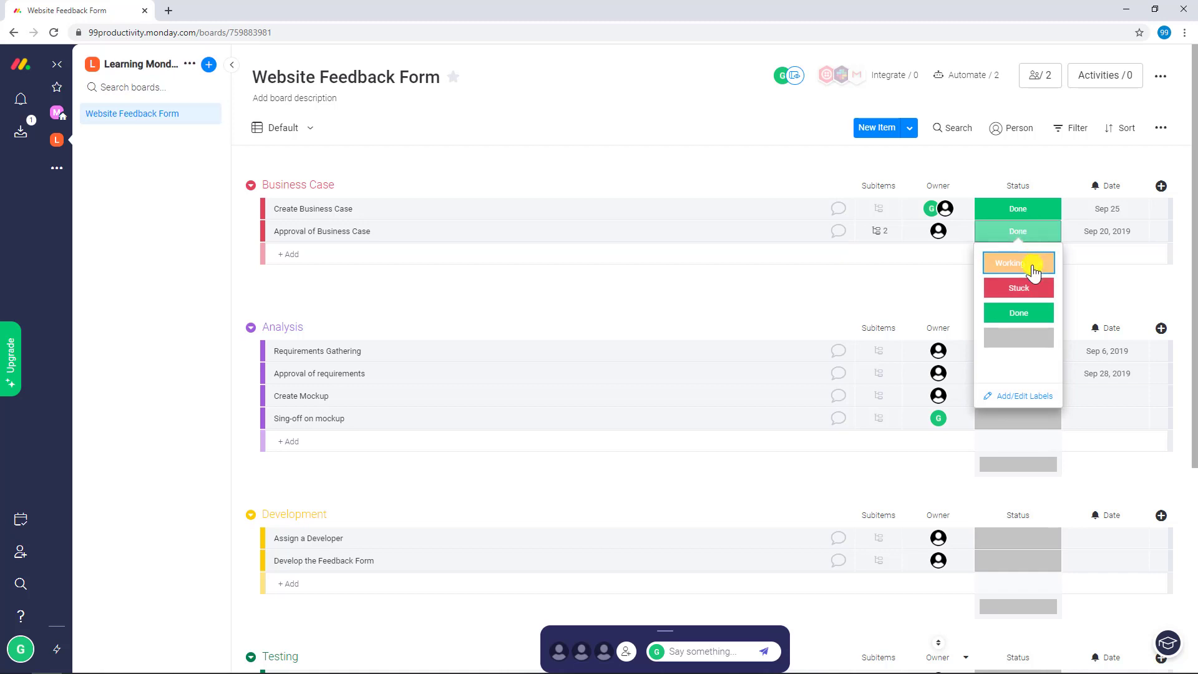
click(1033, 265)
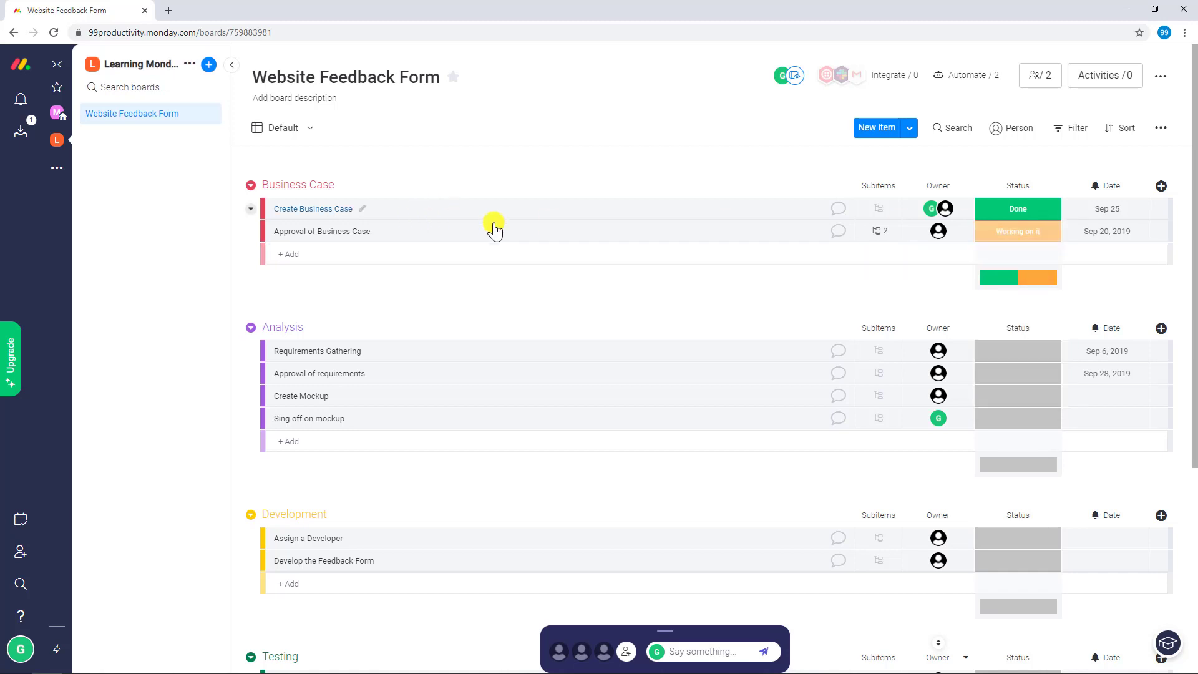
click(1017, 236)
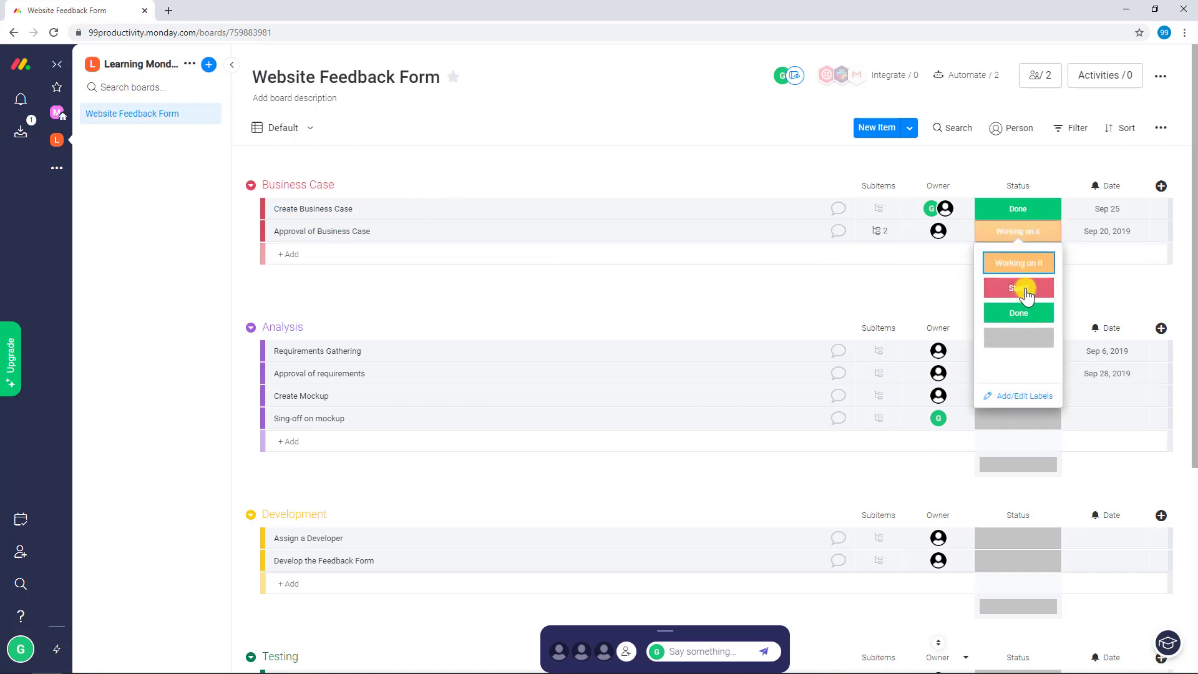
click(1026, 292)
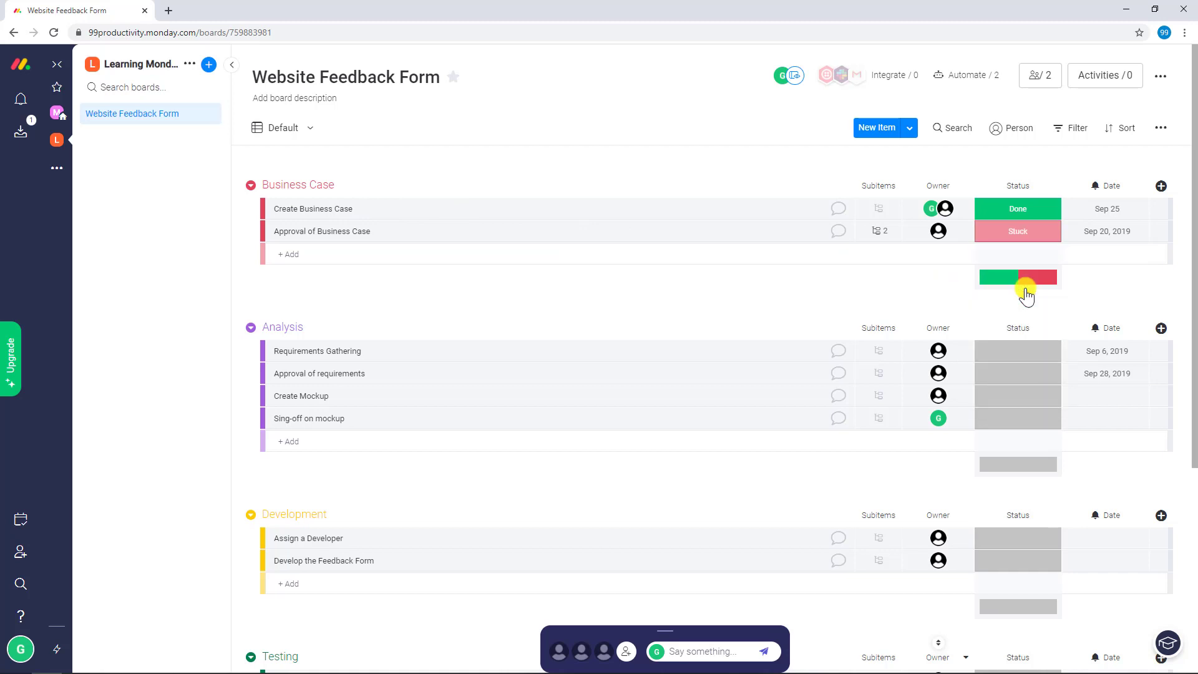
In the Analysis group, set the first three items' status to Working on it and Sing-off on mockup to Stuck
click(1020, 358)
click(1018, 382)
click(1013, 375)
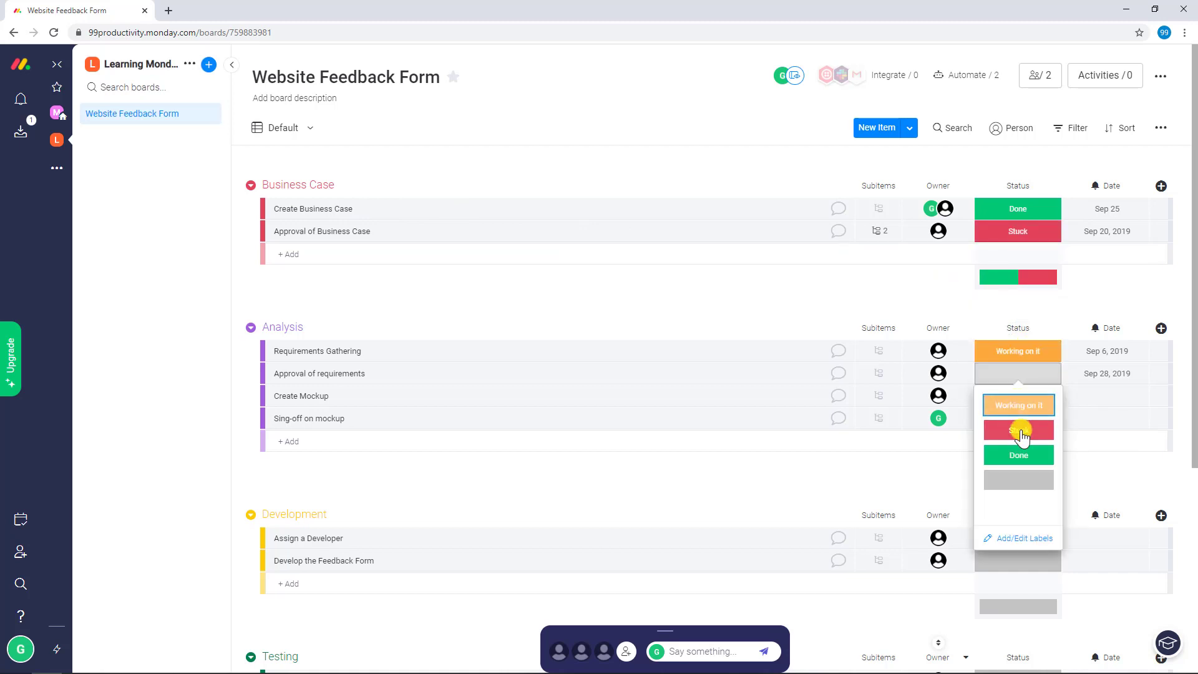
click(1018, 406)
click(1018, 396)
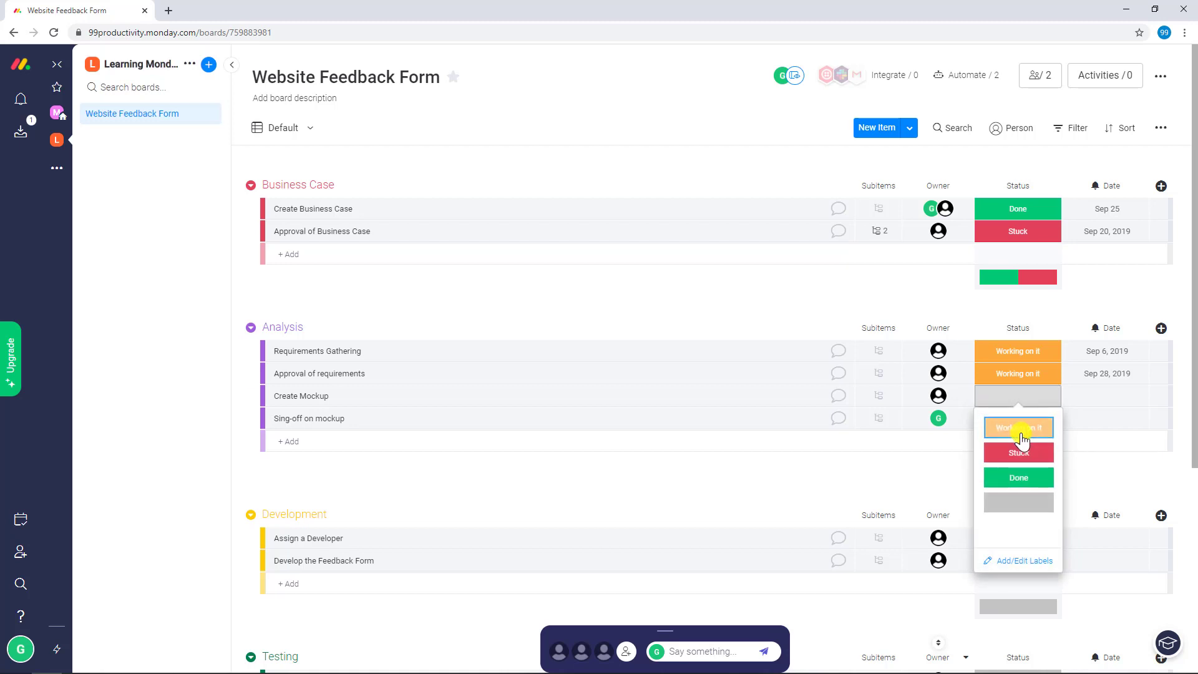
click(1021, 438)
click(1016, 420)
click(1024, 474)
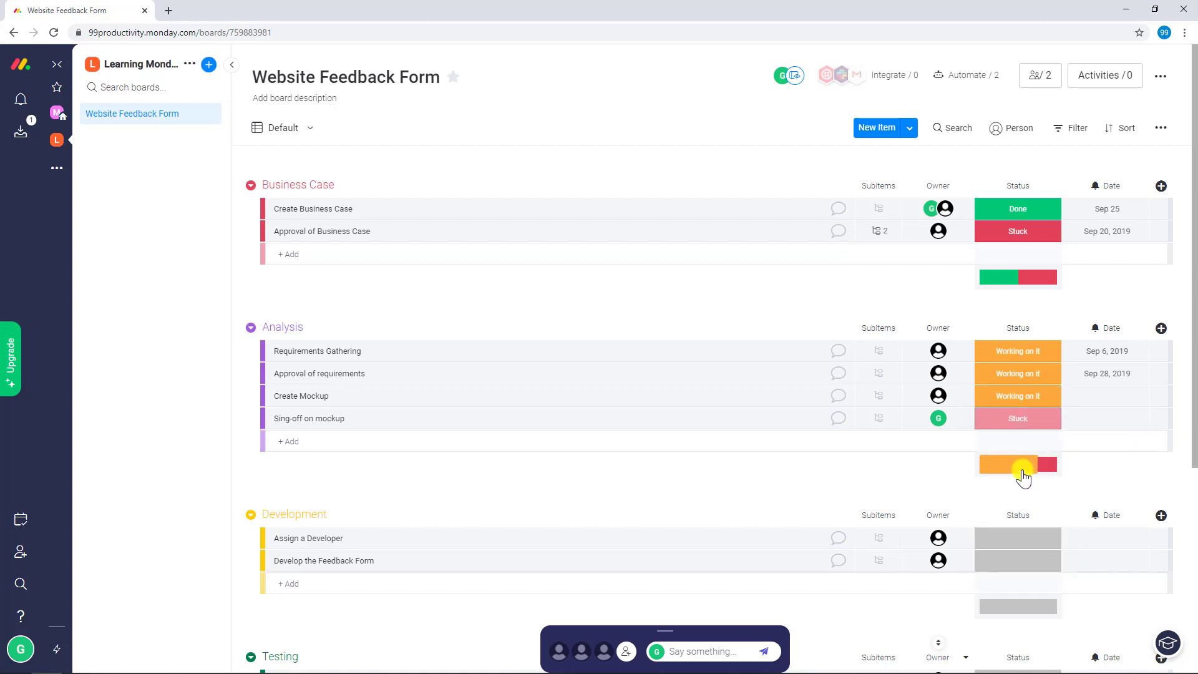
Add a Time Tracking column to the board after the Date column
mouse_move(1029, 477)
click(1162, 187)
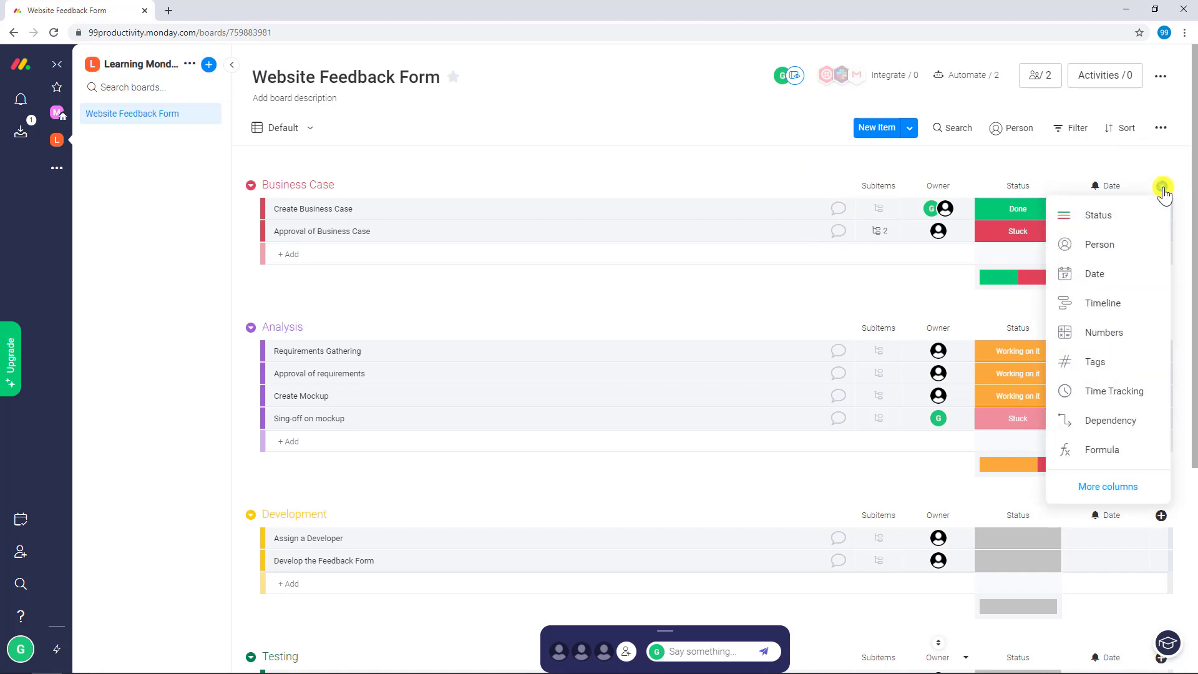
click(1123, 400)
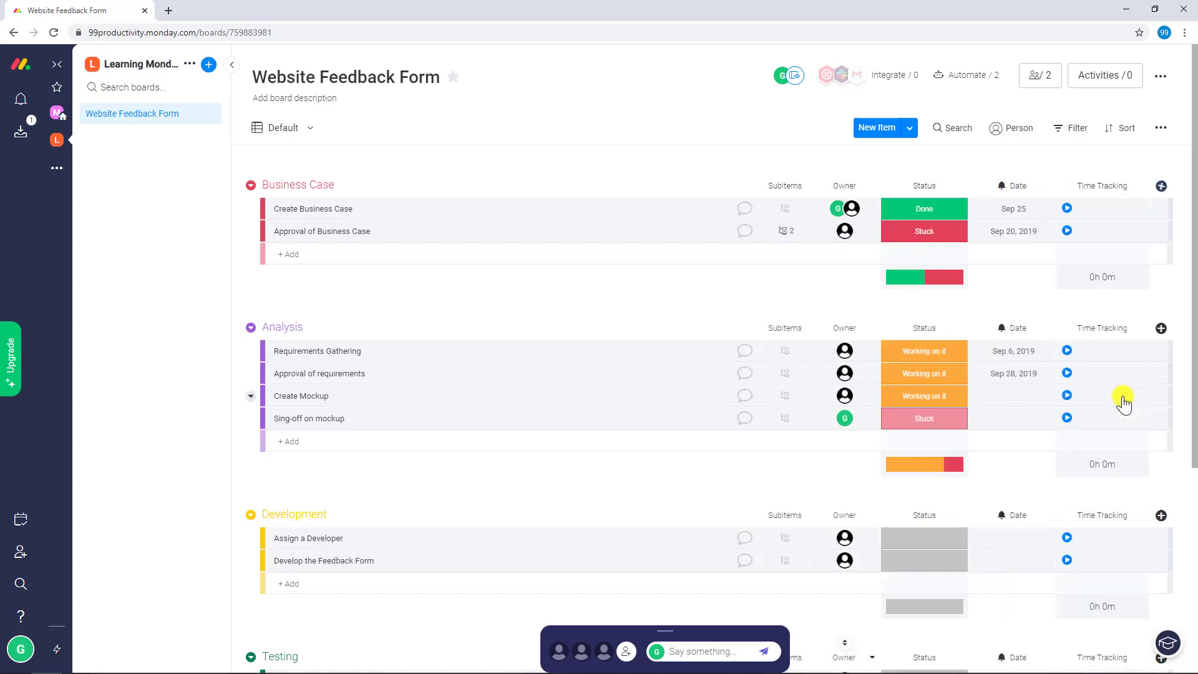
Track time on the Create Business Case and Create Mockup items, starting and stopping each timer
click(1067, 209)
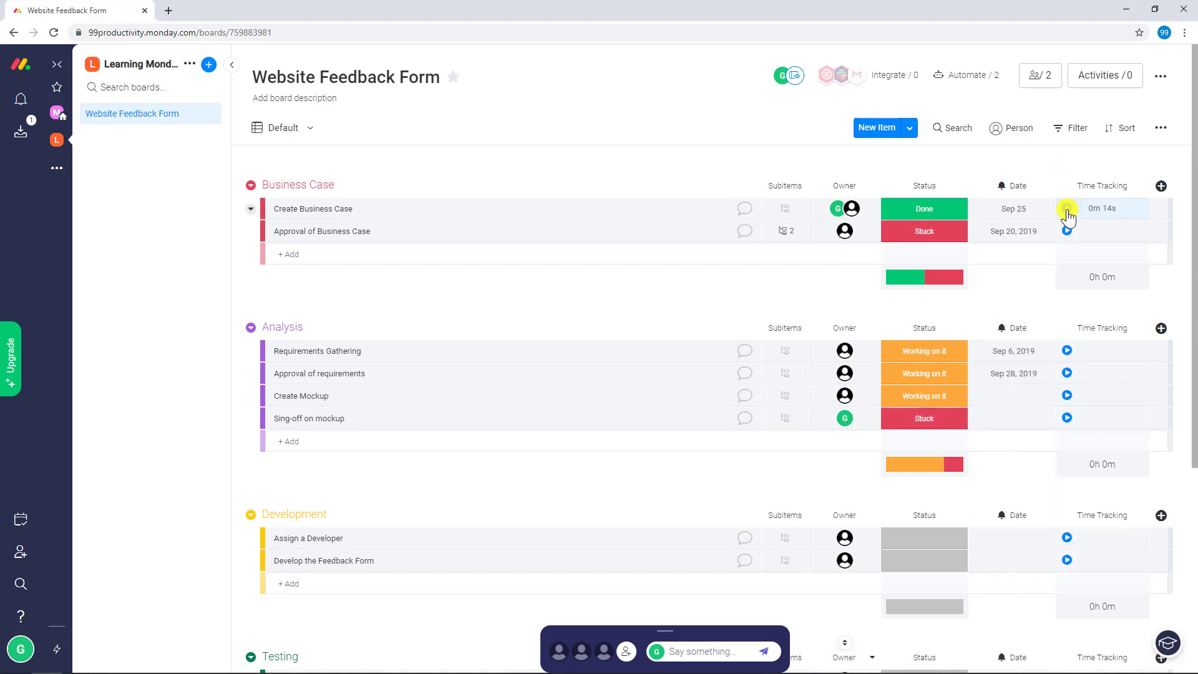
click(1067, 231)
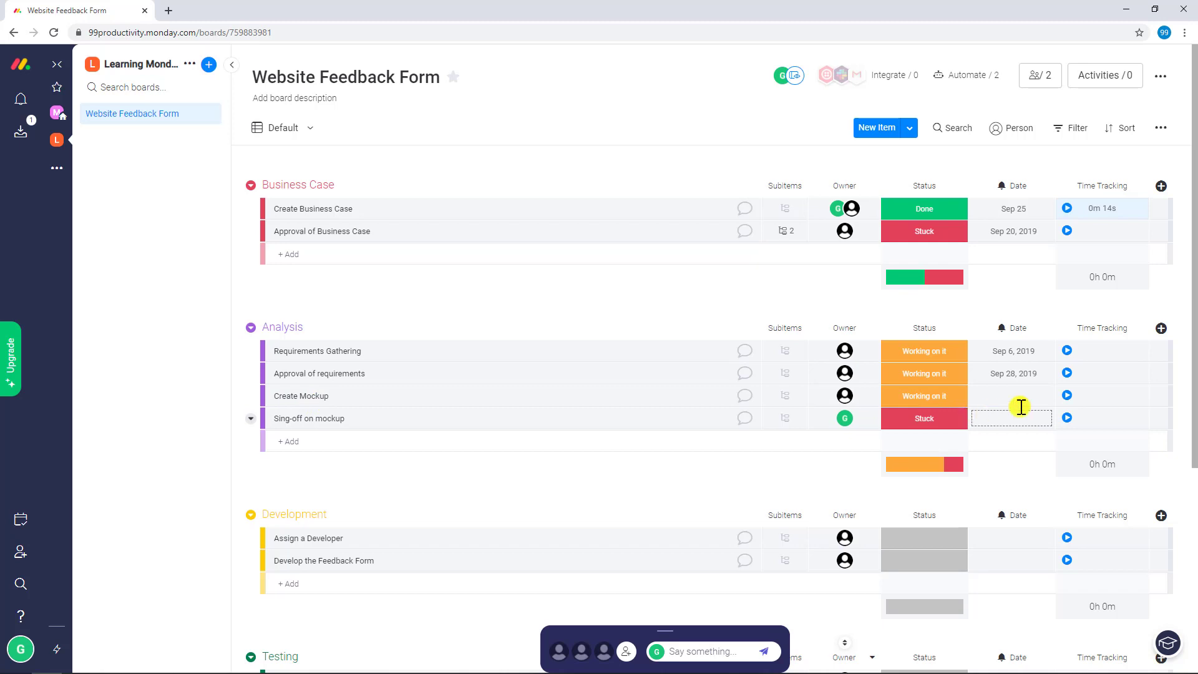
click(1067, 396)
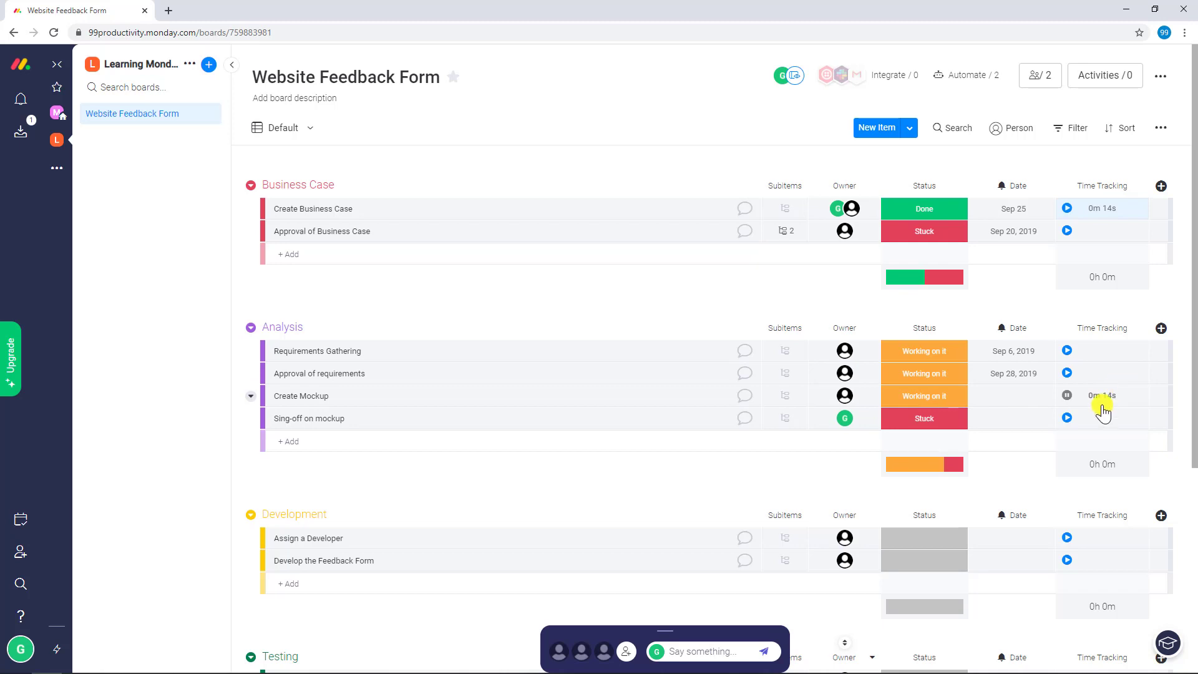
click(1067, 395)
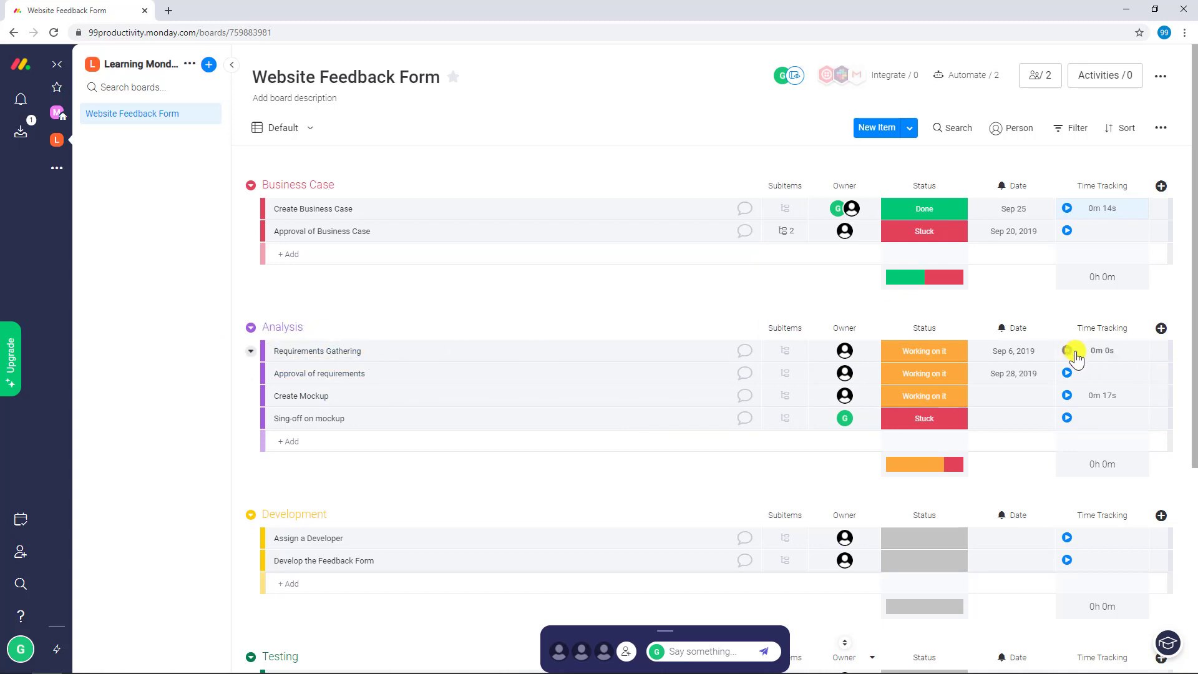
Add a Numbers column after the Time Tracking column and rename it Estimated workload
click(1161, 186)
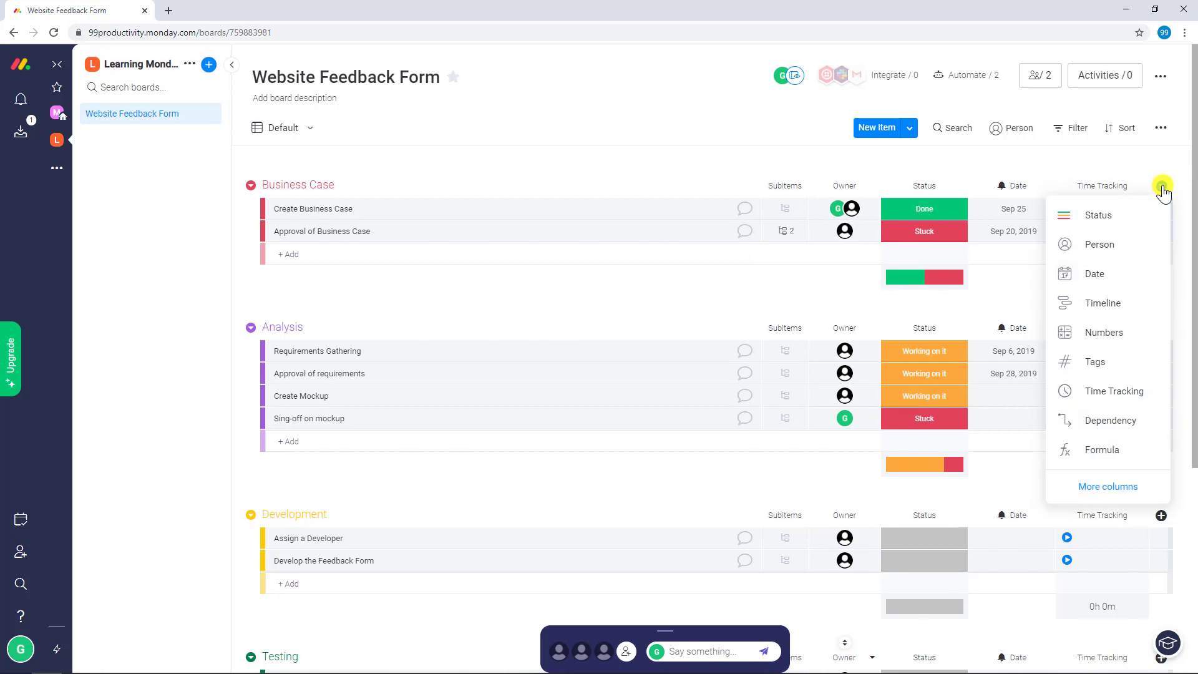
click(1123, 332)
click(1105, 208)
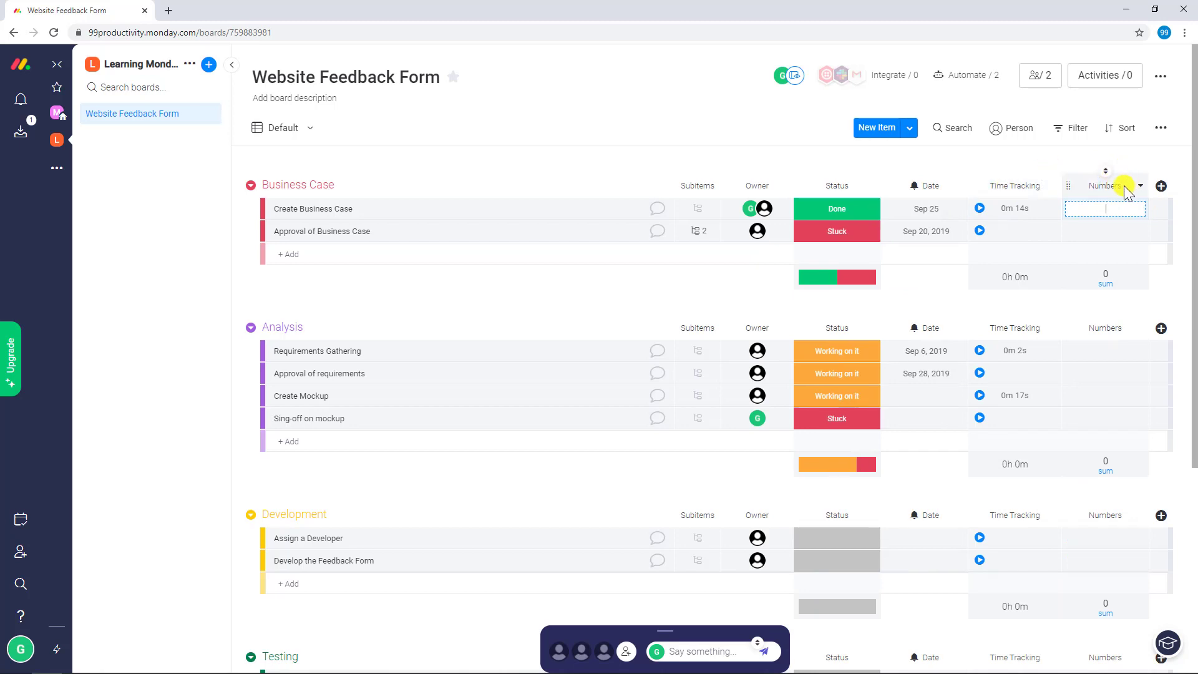
click(1124, 186)
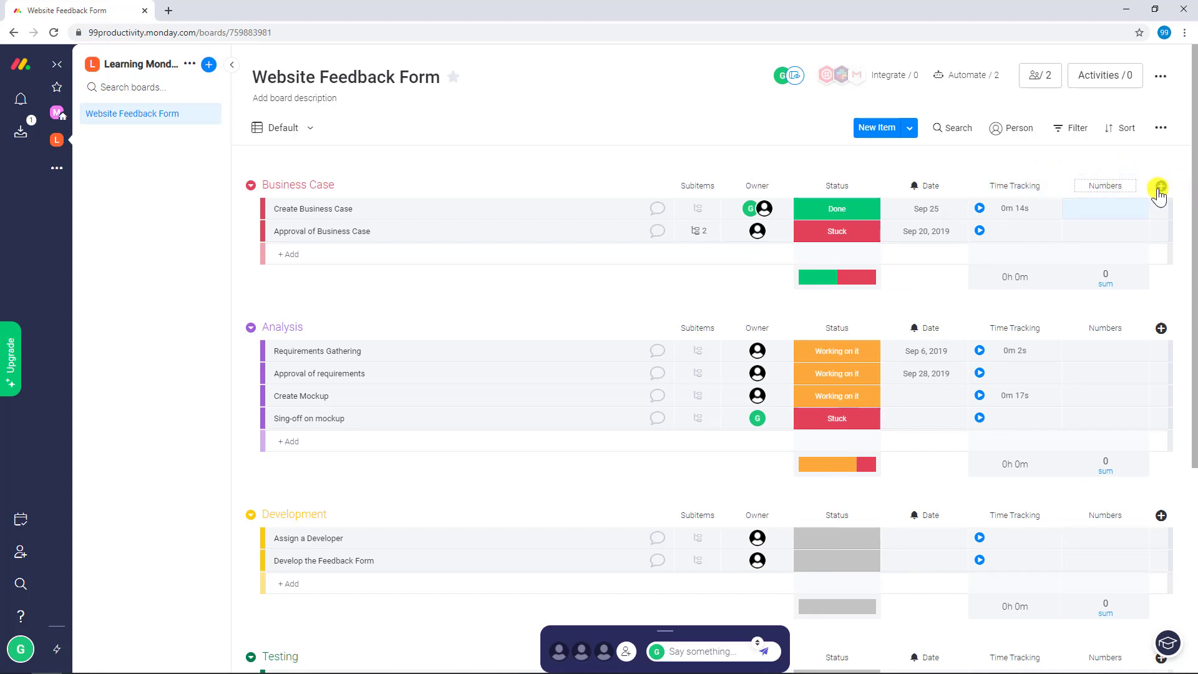
drag(1128, 185, 1074, 190)
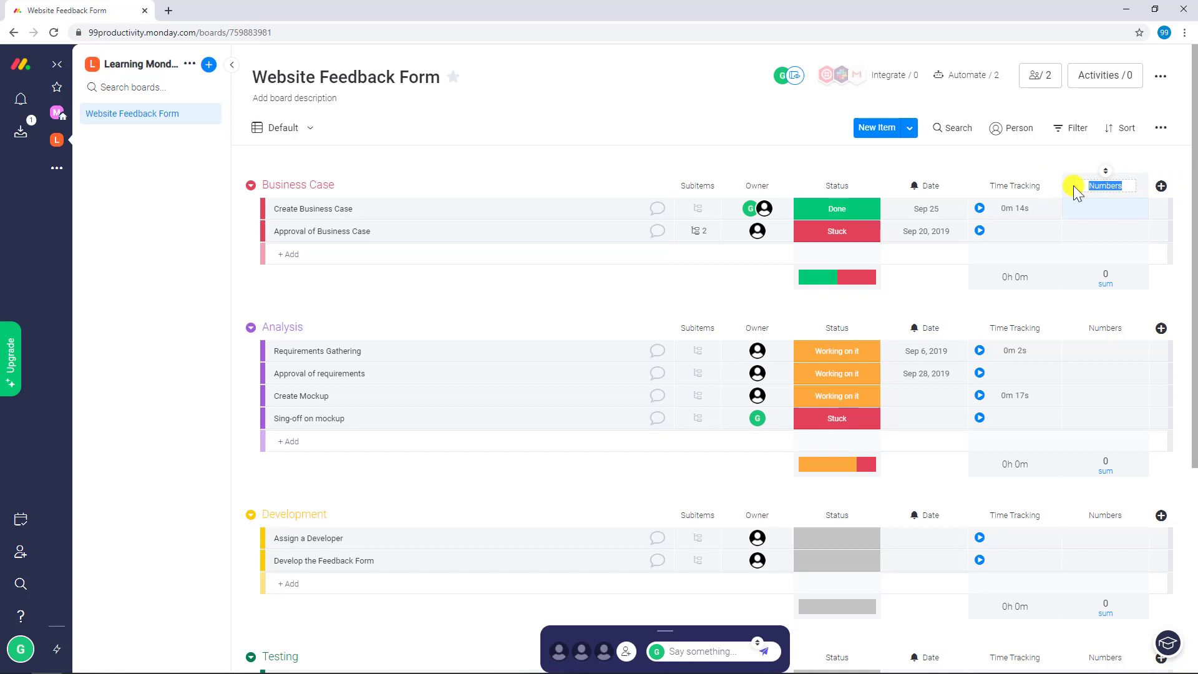
text(Estimate)
text(d workload)
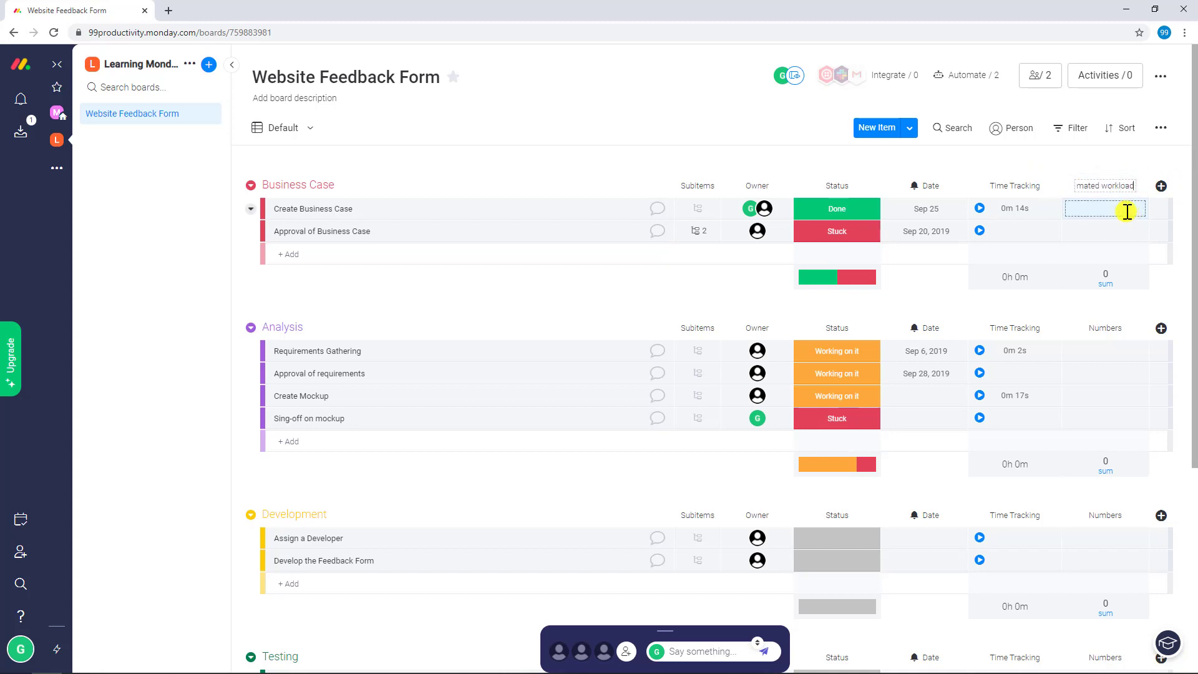
Enter the estimated workload: 5 for Create Business Case, 3 for Approval of Business Case and 40 for Requirements Gathering
click(1129, 211)
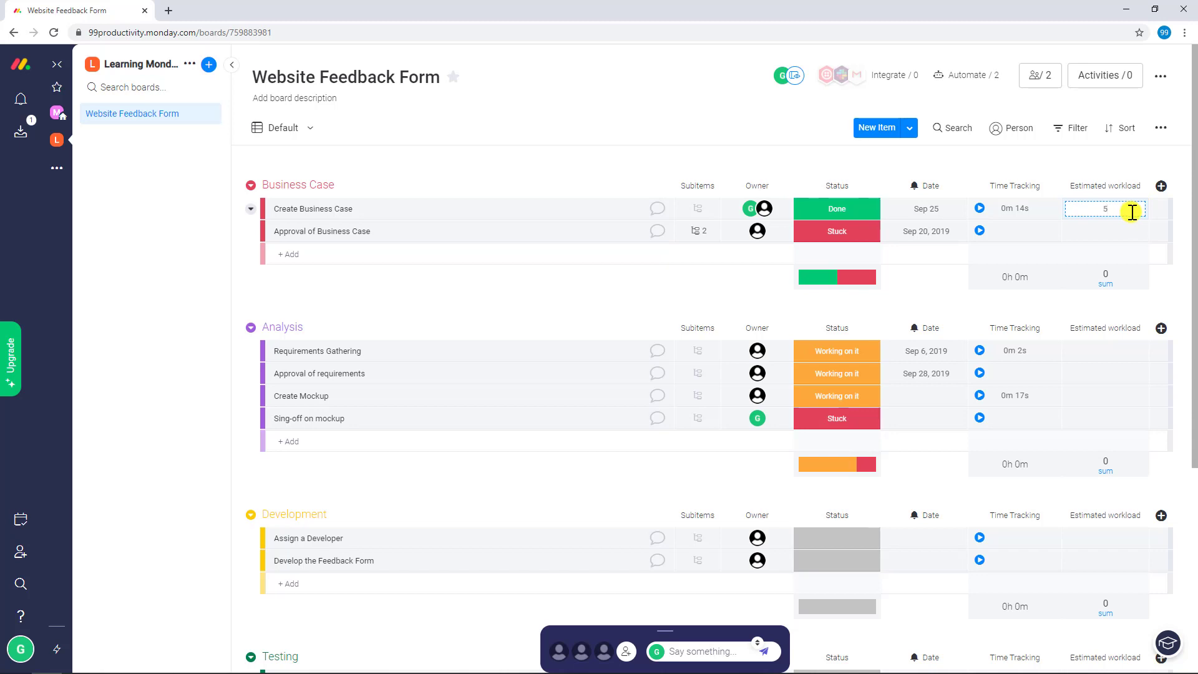
click(1107, 229)
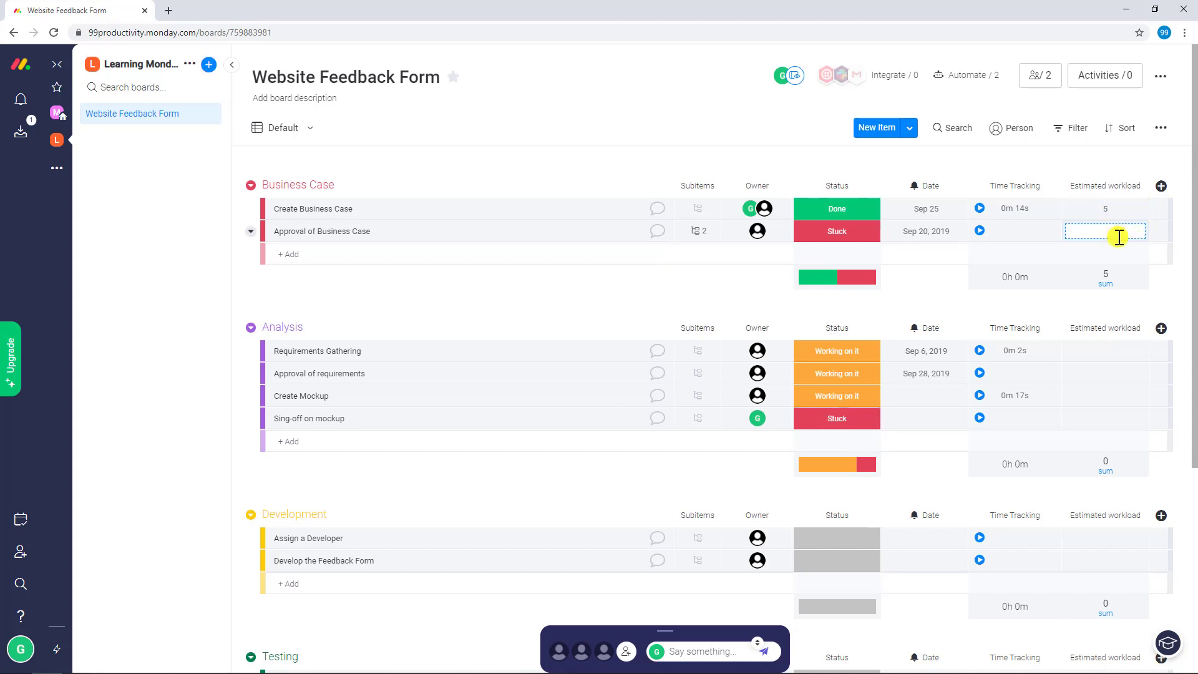
click(1108, 353)
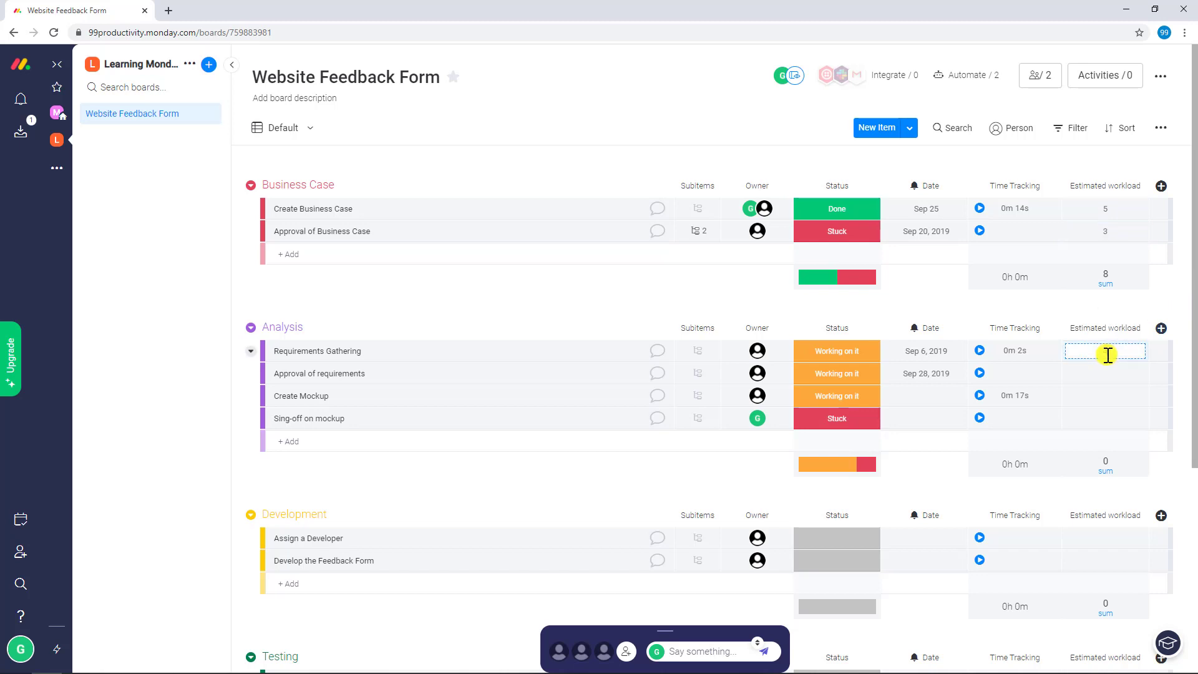
text(40)
click(1117, 416)
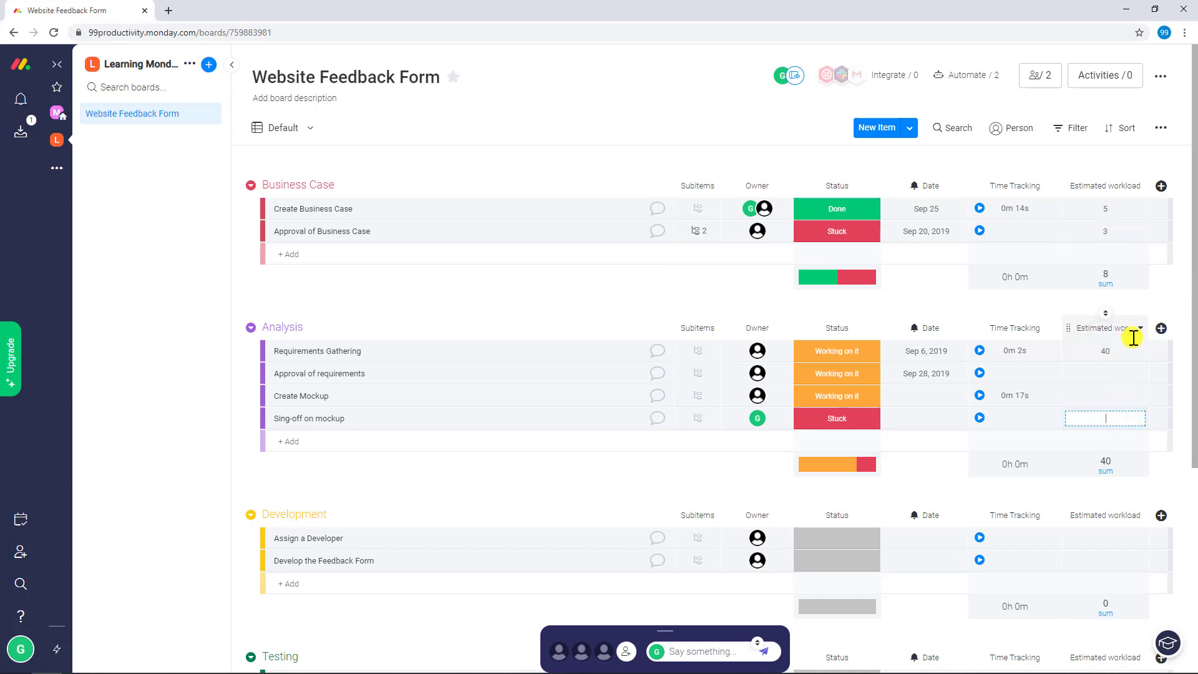
Add a Dependency column after the Estimated workload column and dismiss its automation setup
click(1161, 186)
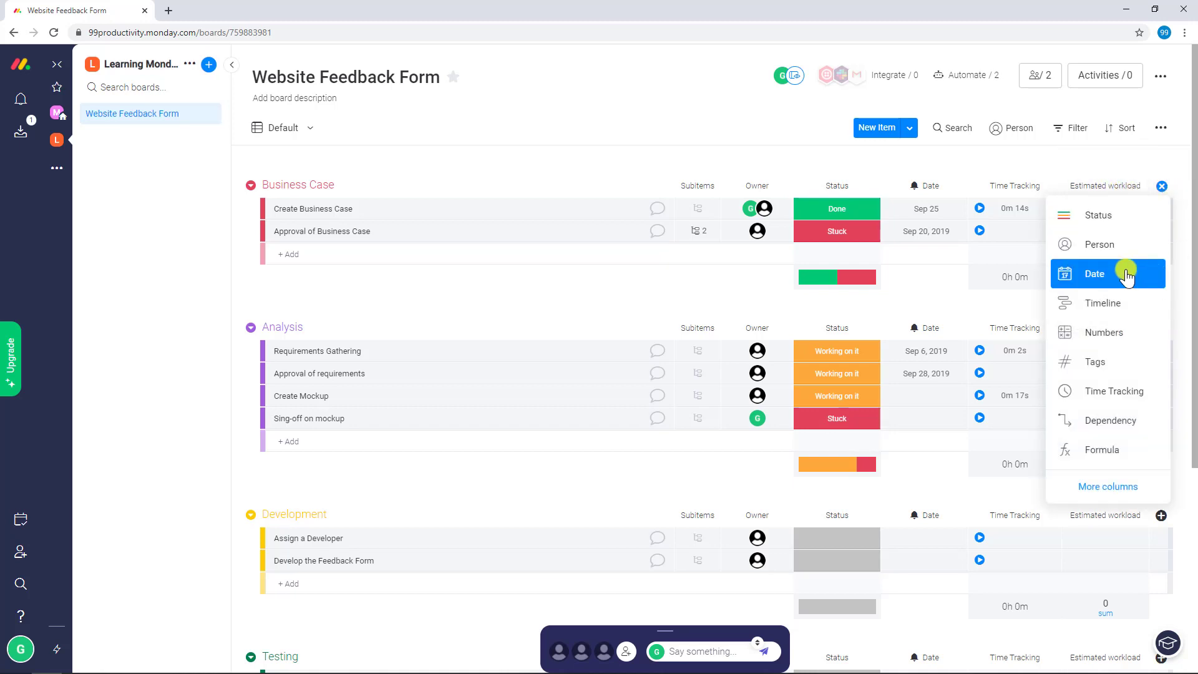
click(1110, 421)
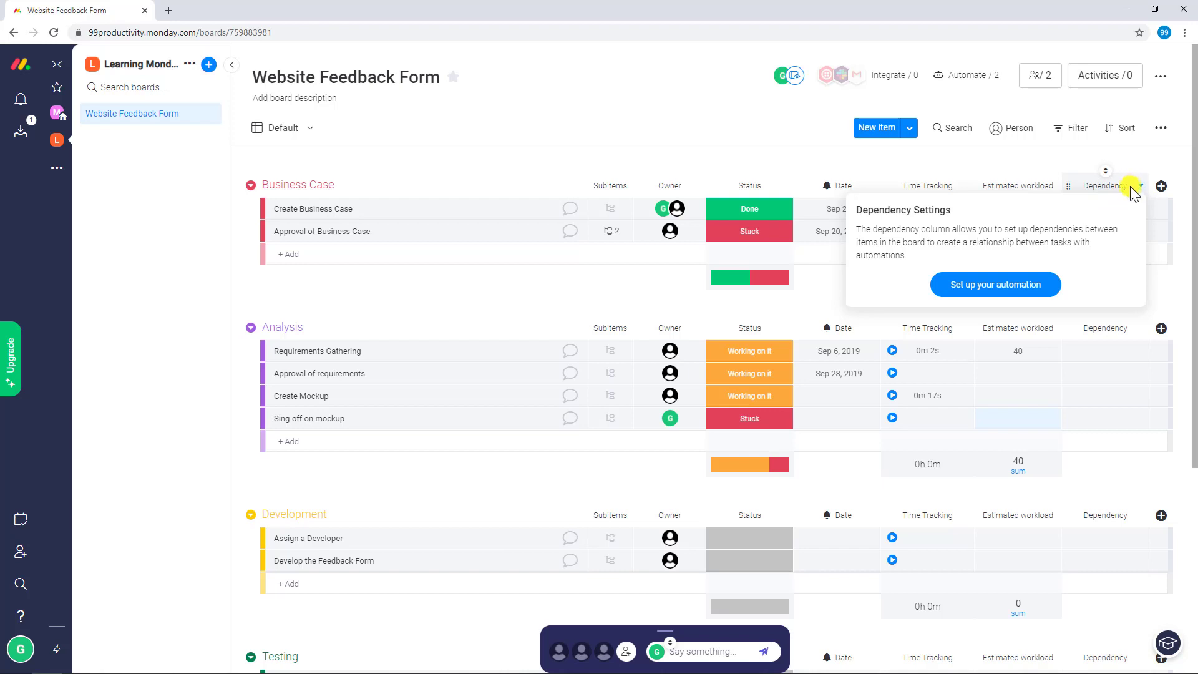
click(1155, 284)
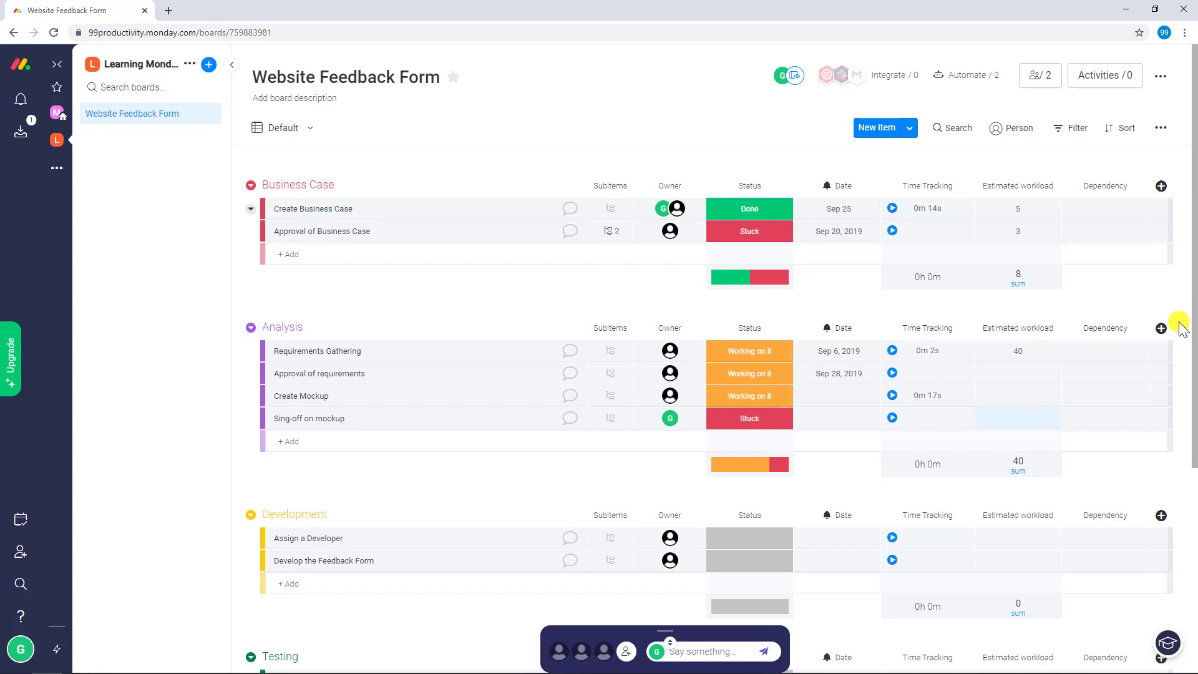
Make Approval of Business Case depend on Create Business Case, Requirements Gathering on Approval of Business Case, and Approval of requirements on Requirements Gathering
click(1109, 241)
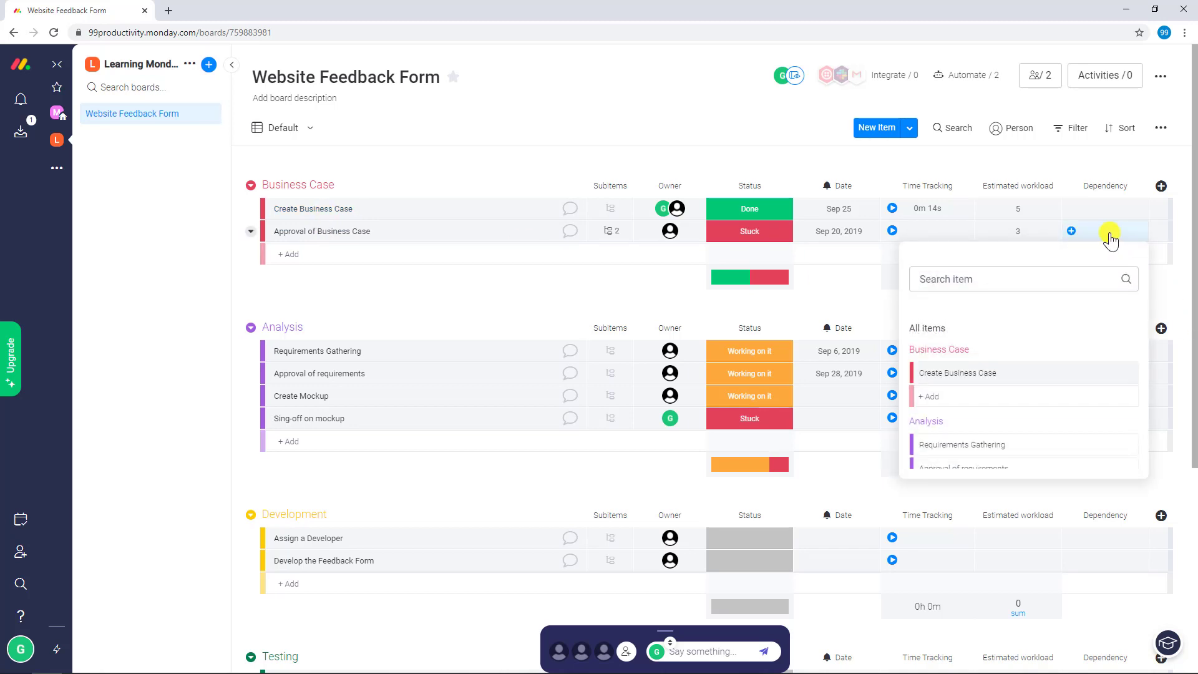
click(964, 374)
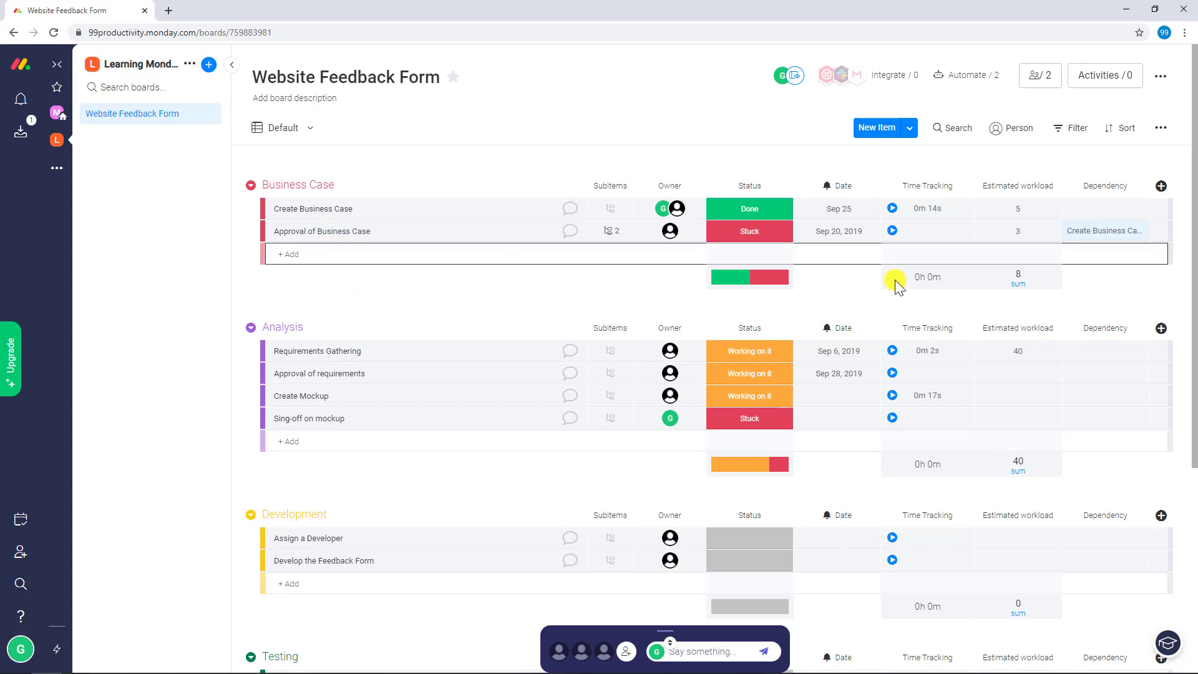
click(1116, 353)
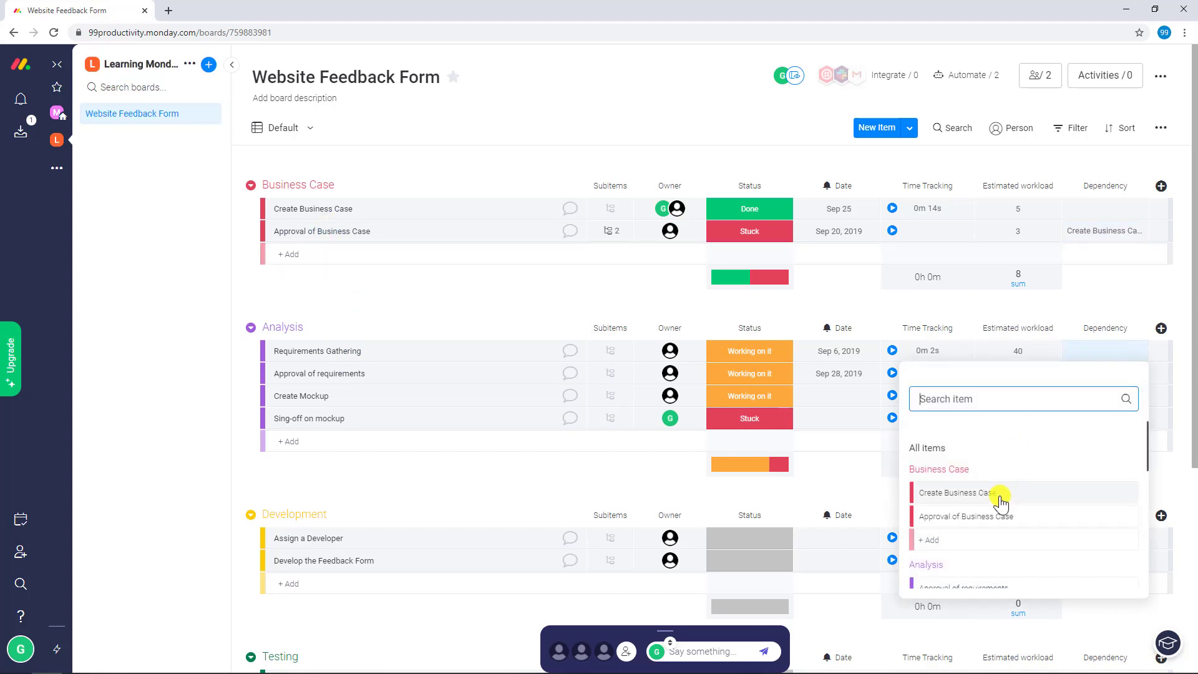
click(998, 515)
click(1107, 376)
scroll(1023, 499, down, 2)
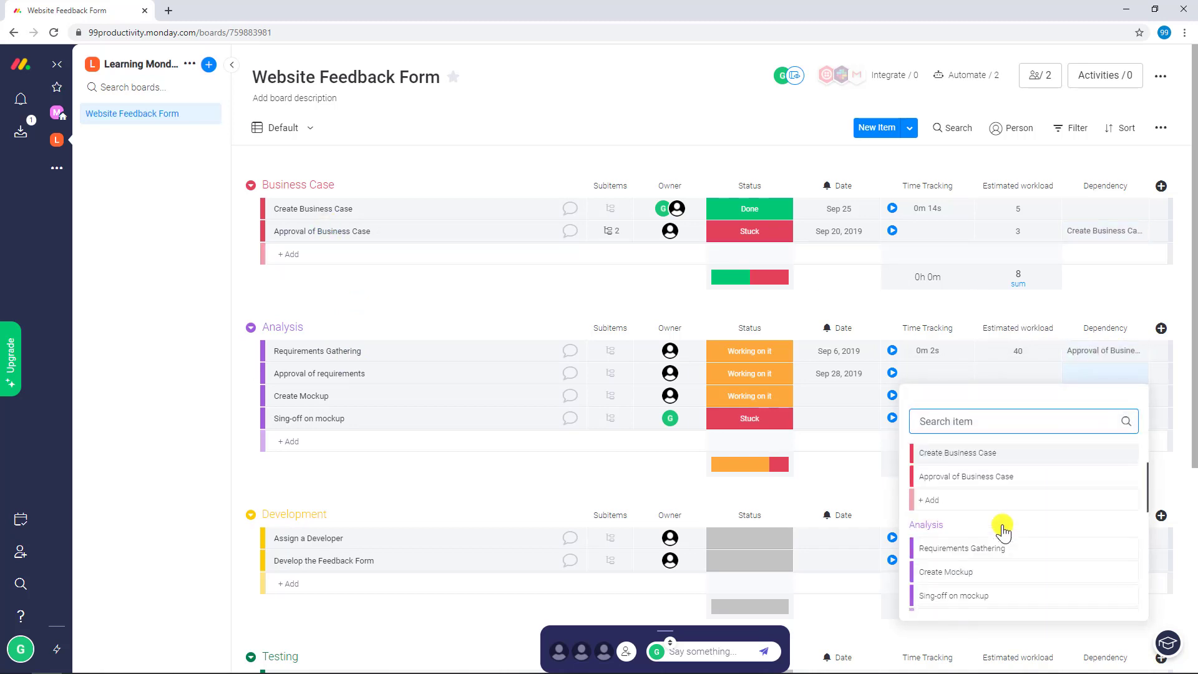
click(983, 549)
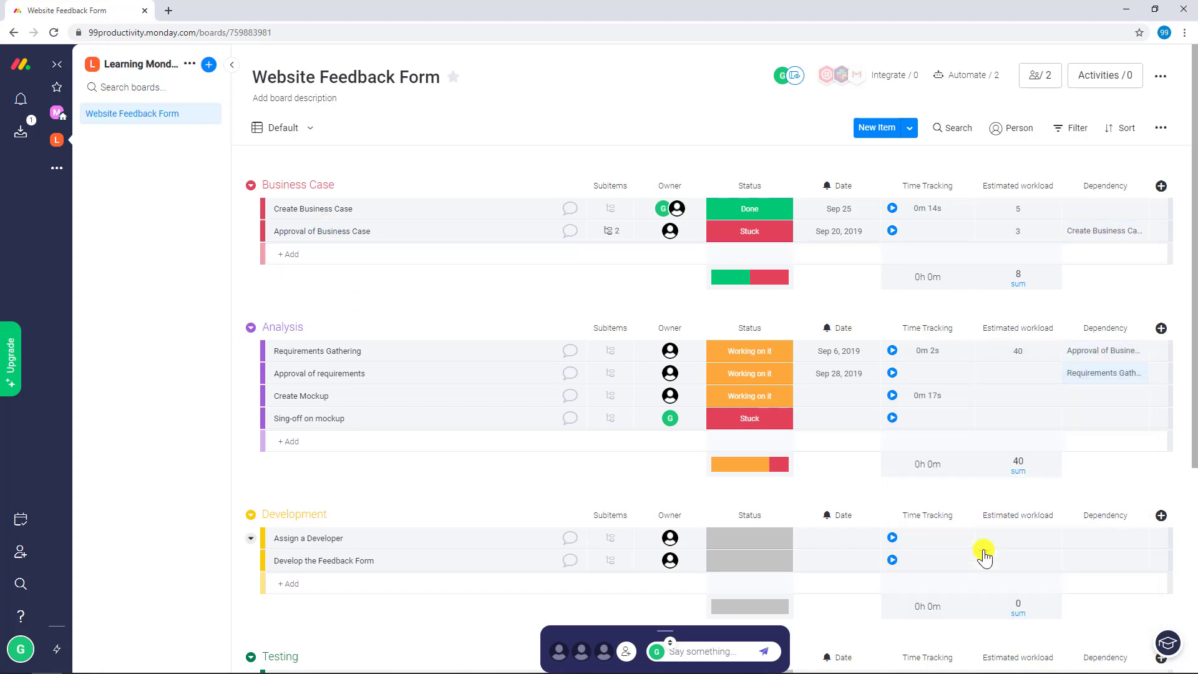
Add a Timeline column after the Dependency column and set Create Business Case's timeline to September 25–30, 2020
click(1161, 188)
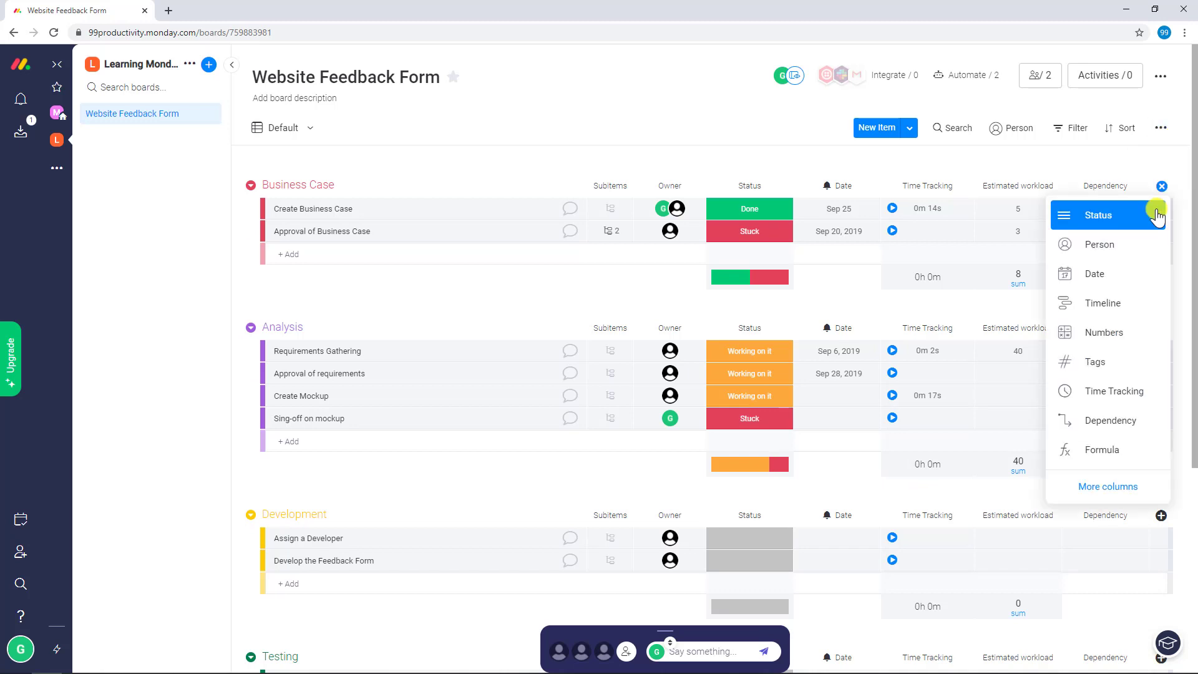
click(1132, 303)
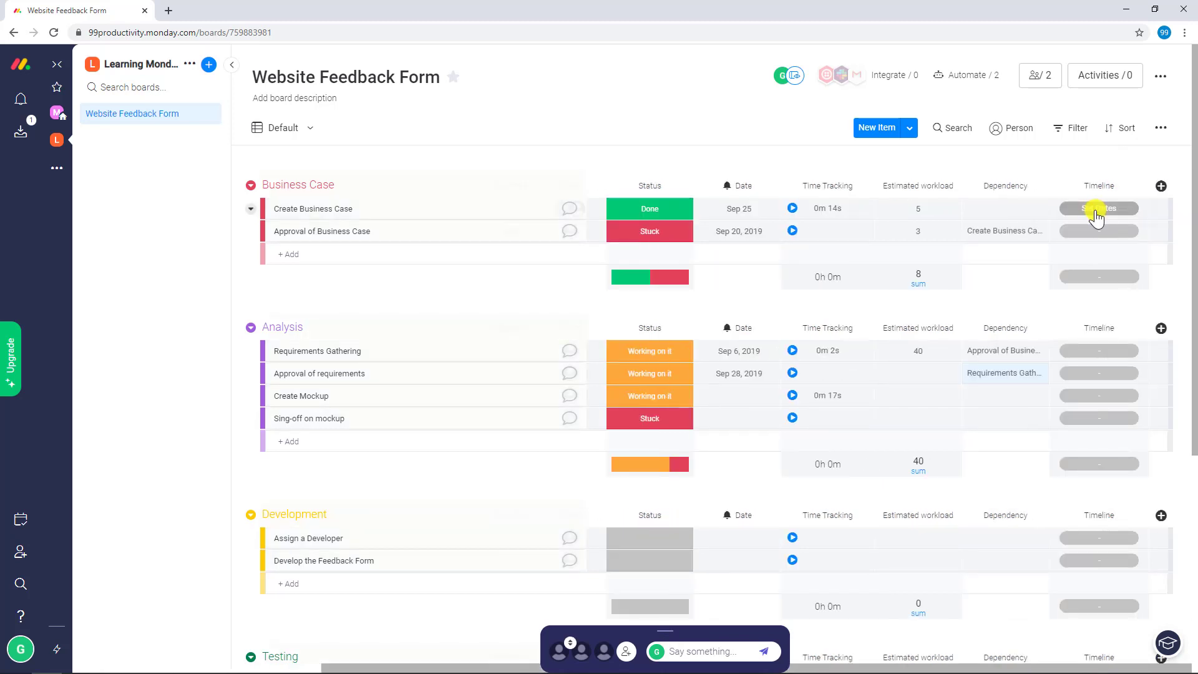
click(1096, 211)
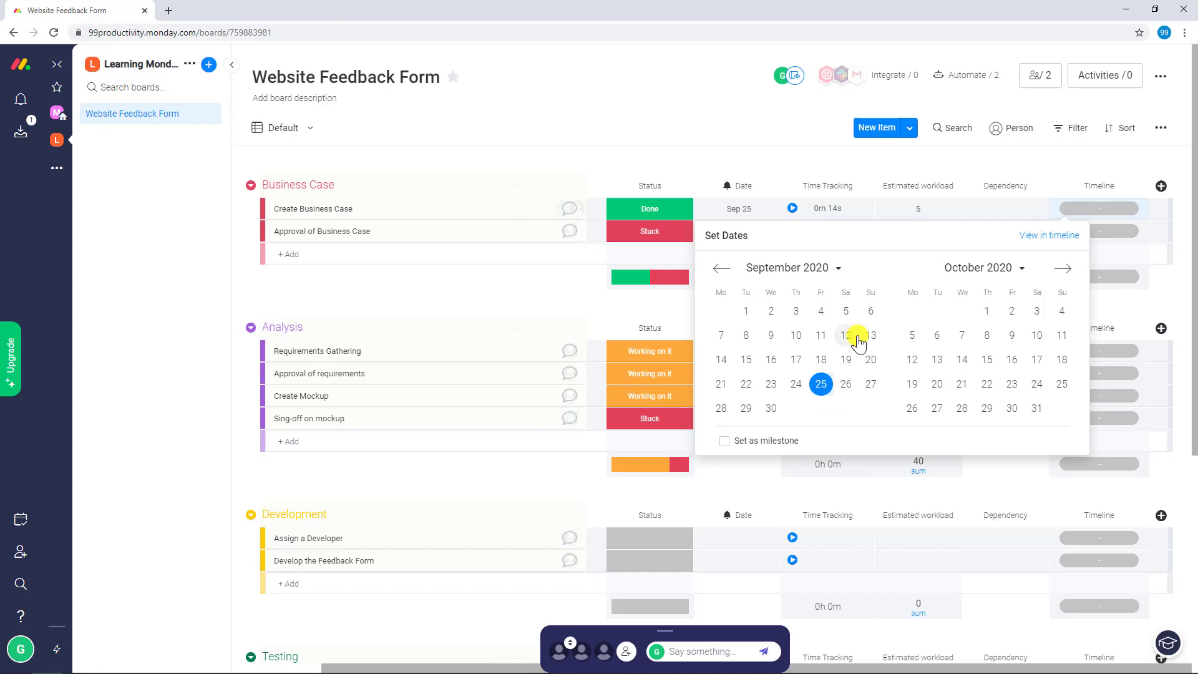
click(773, 409)
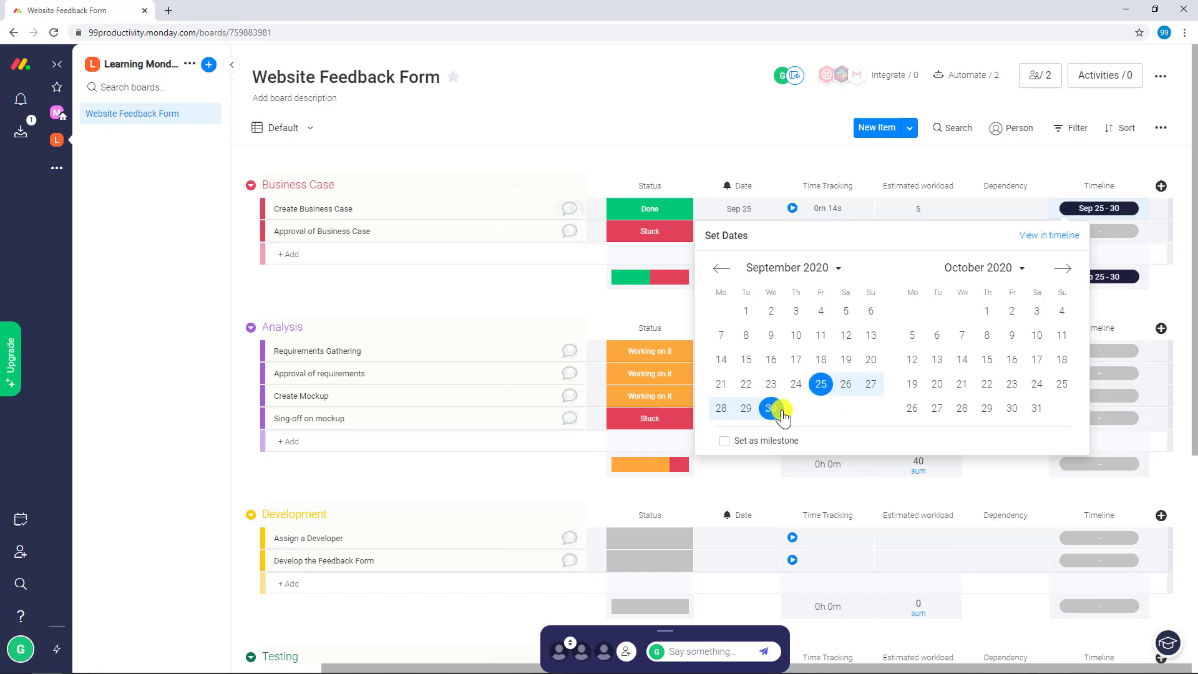
click(1024, 170)
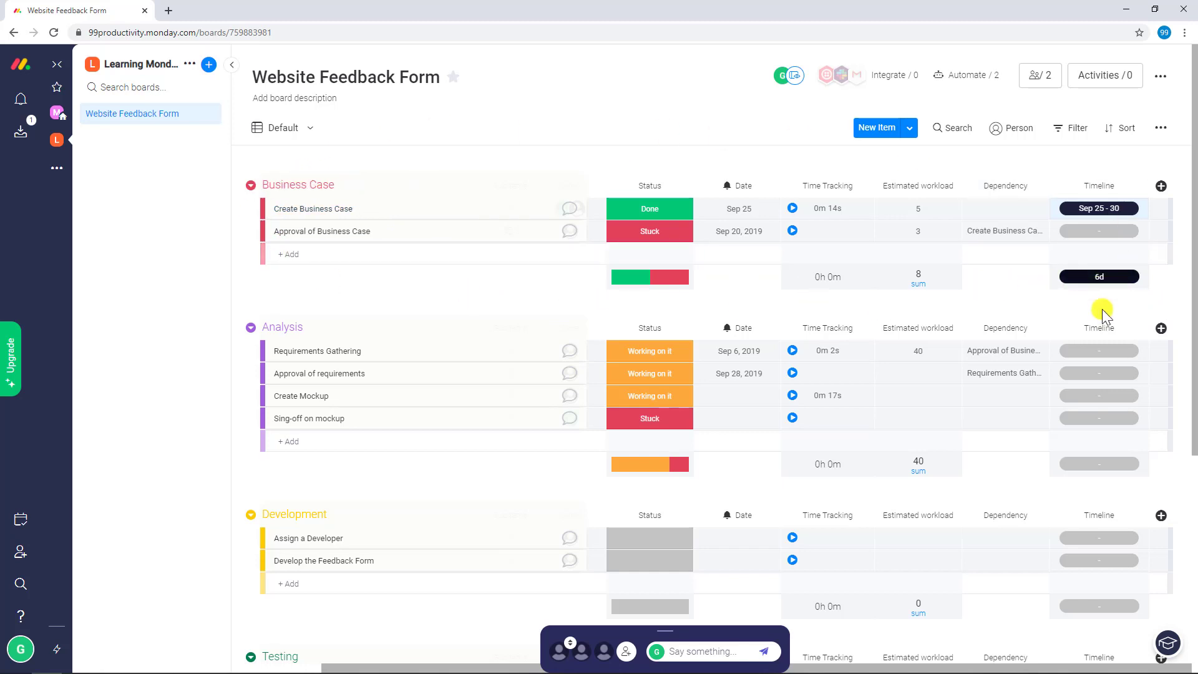
Set the timeline of Approval of Business Case to September 30 – October 7, 2020
click(1128, 230)
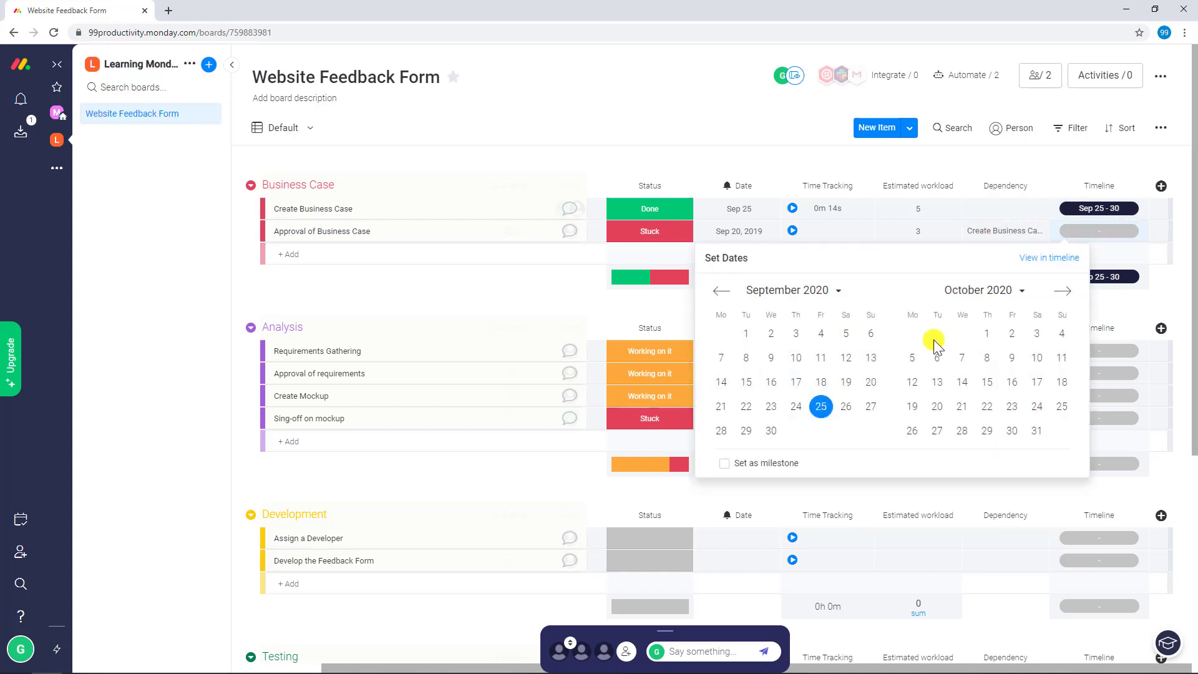
click(771, 430)
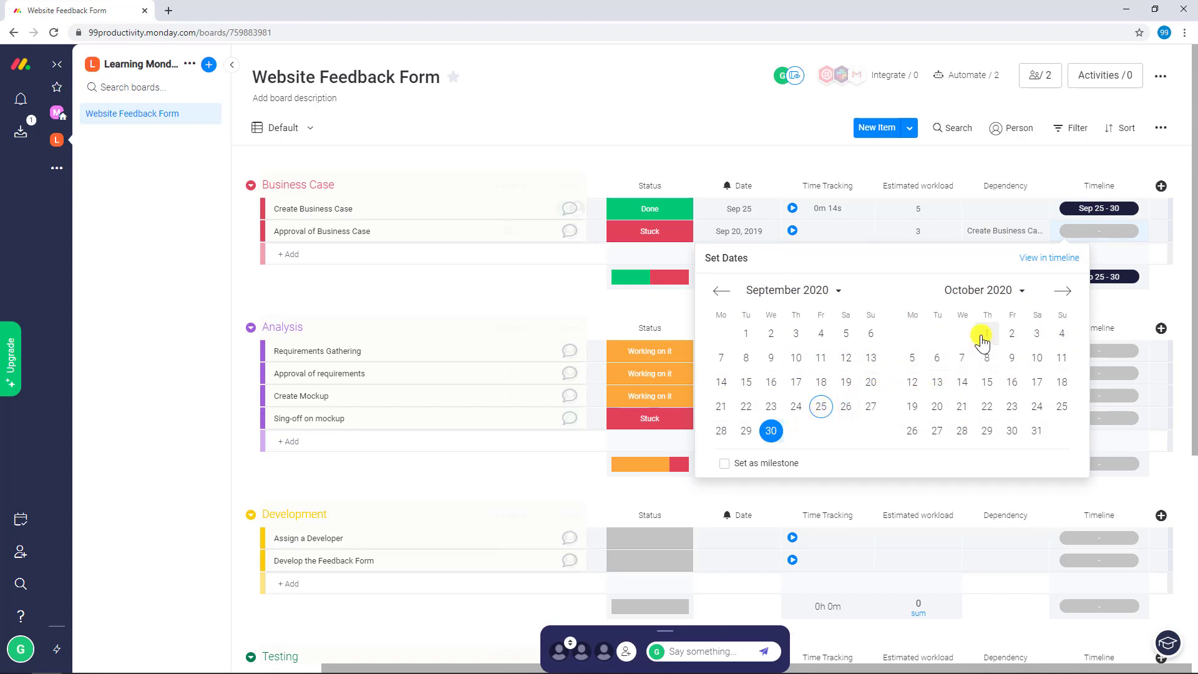
click(962, 358)
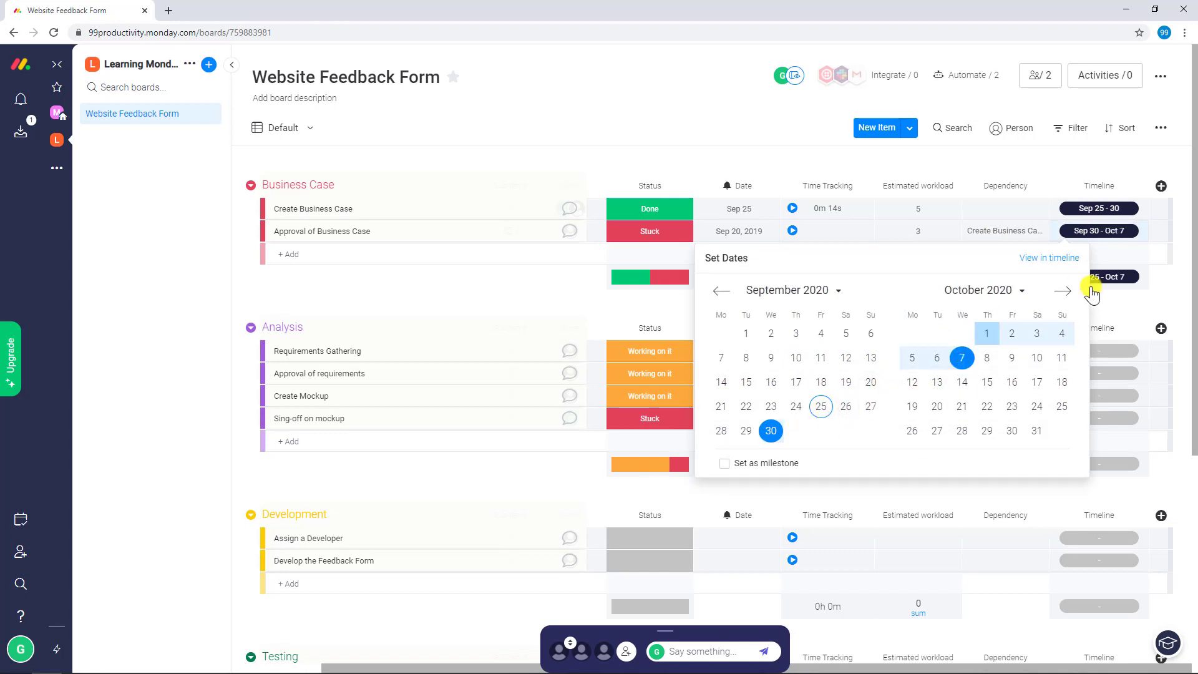
click(1123, 296)
click(1084, 283)
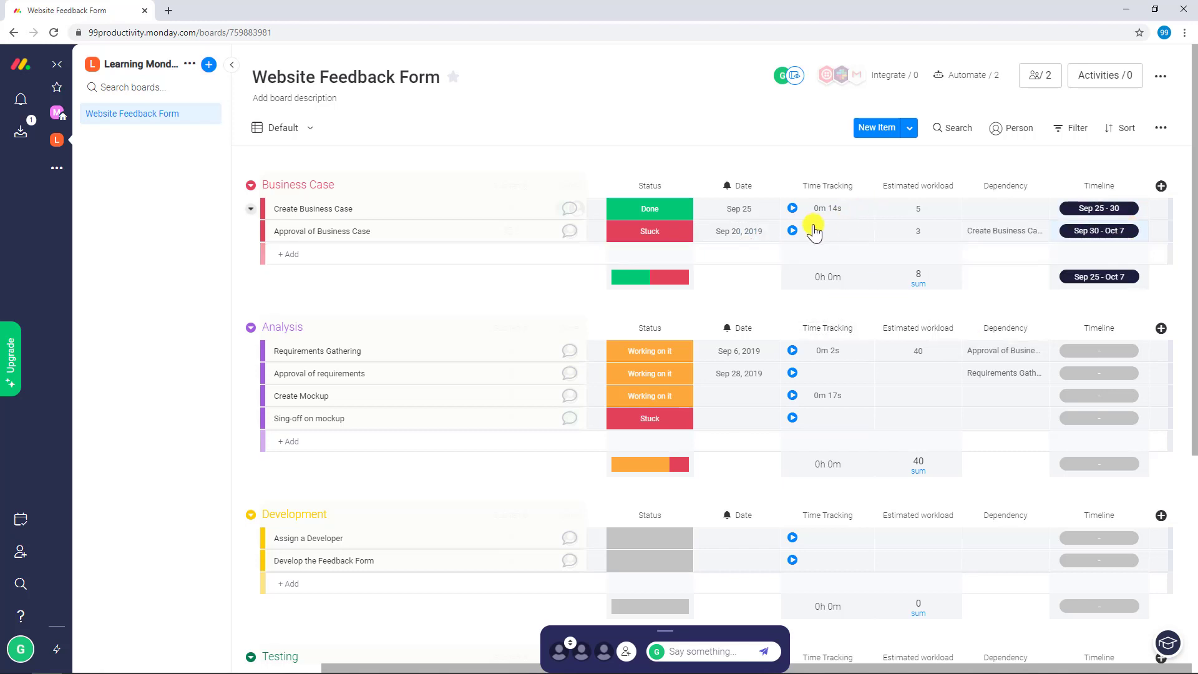
Set the date of Create Mockup to October 15, 2020 and close the tip about upcoming and overdue dates
click(748, 396)
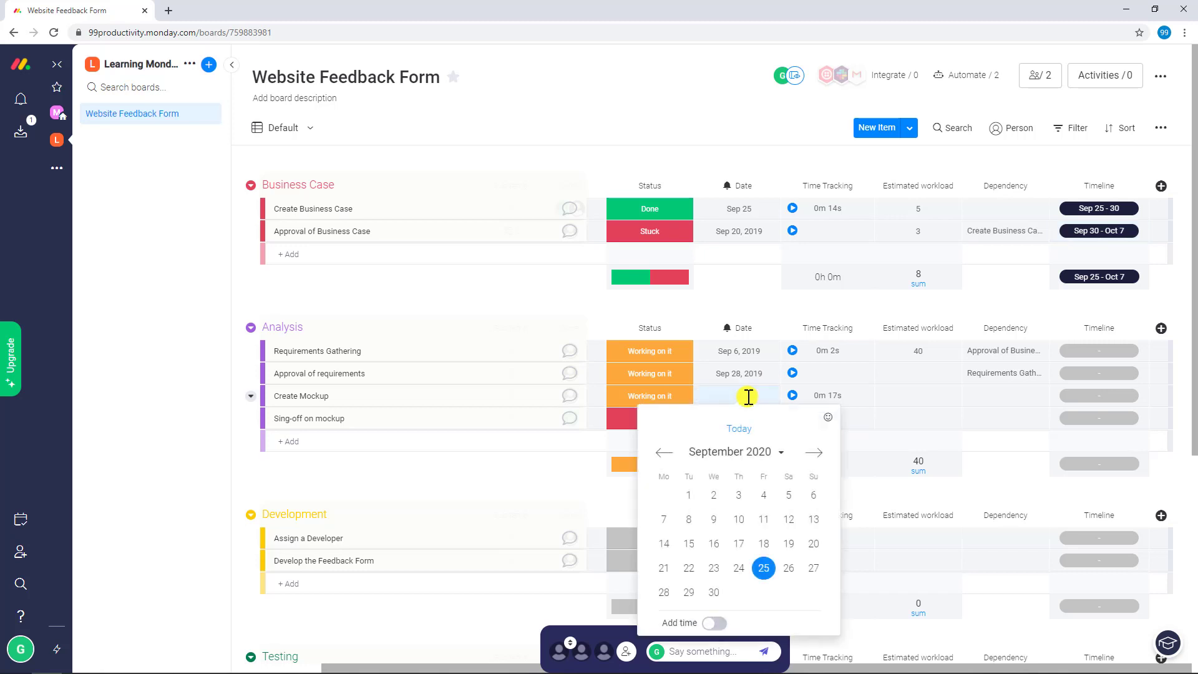
click(816, 459)
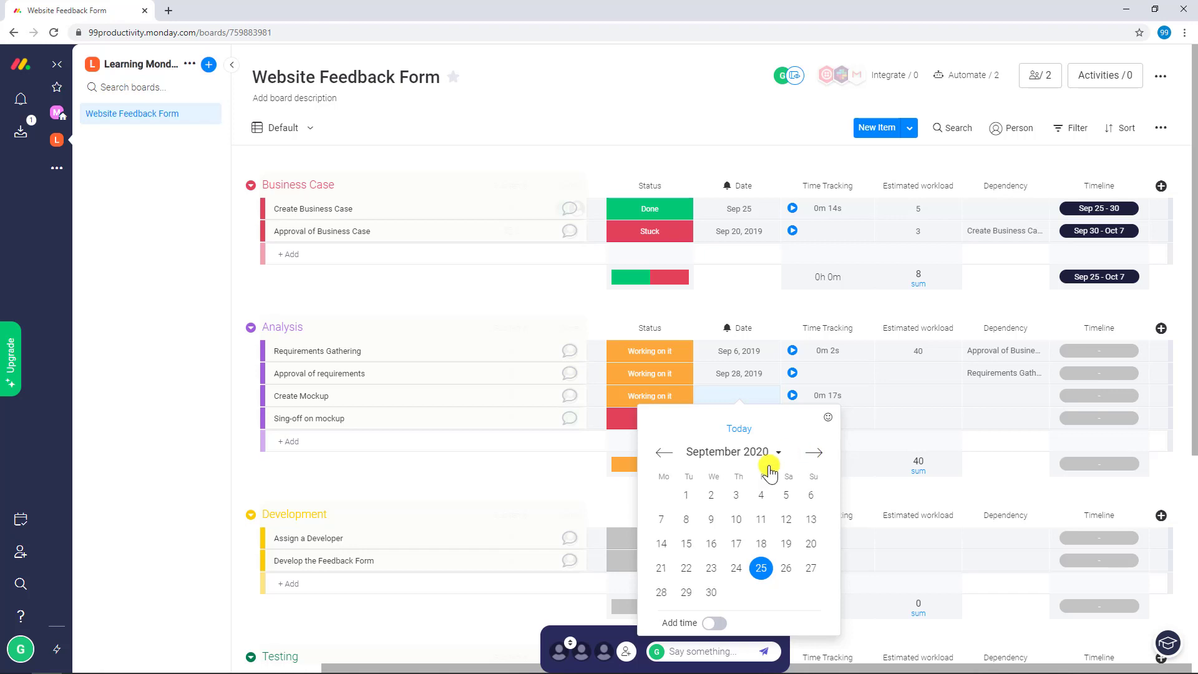
click(739, 544)
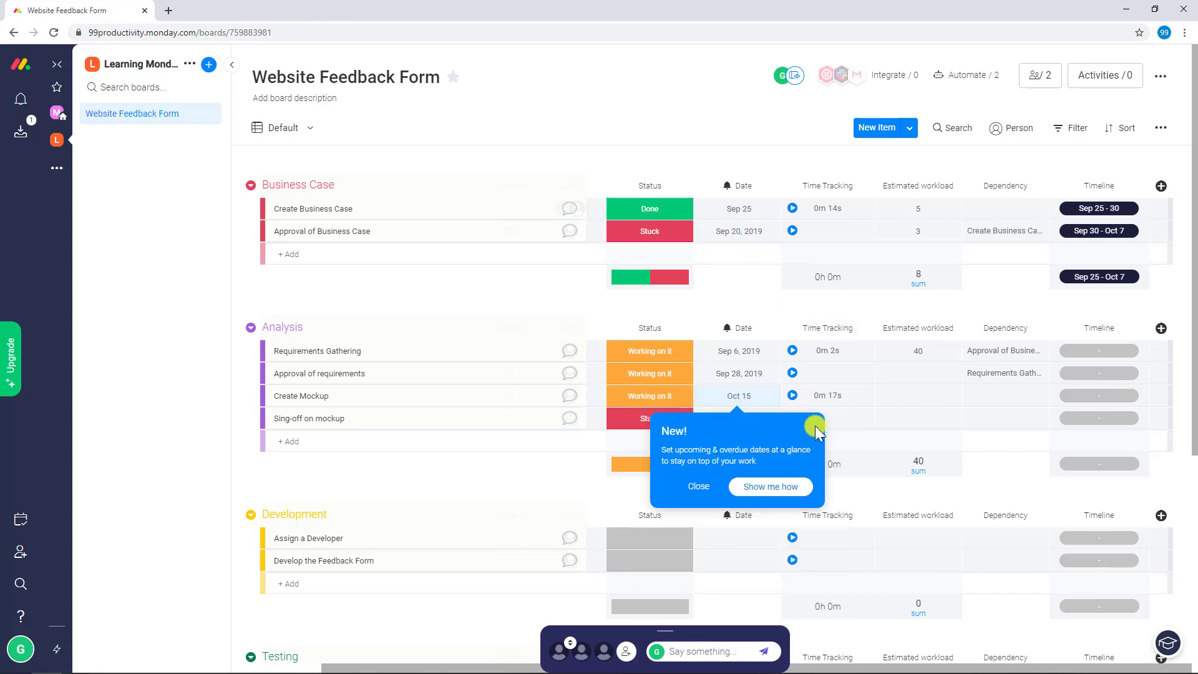
click(699, 486)
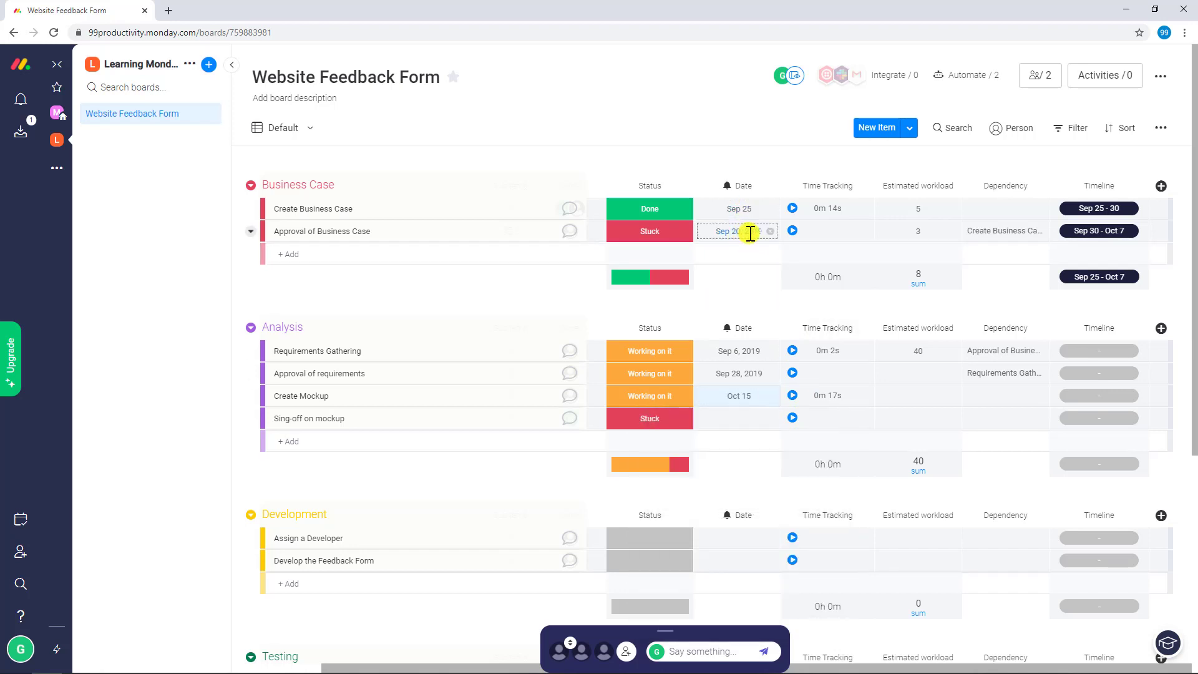
Change the date of Approval of Business Case to October 3, 2019 and of Requirements Gathering to October 18, 2019
click(744, 232)
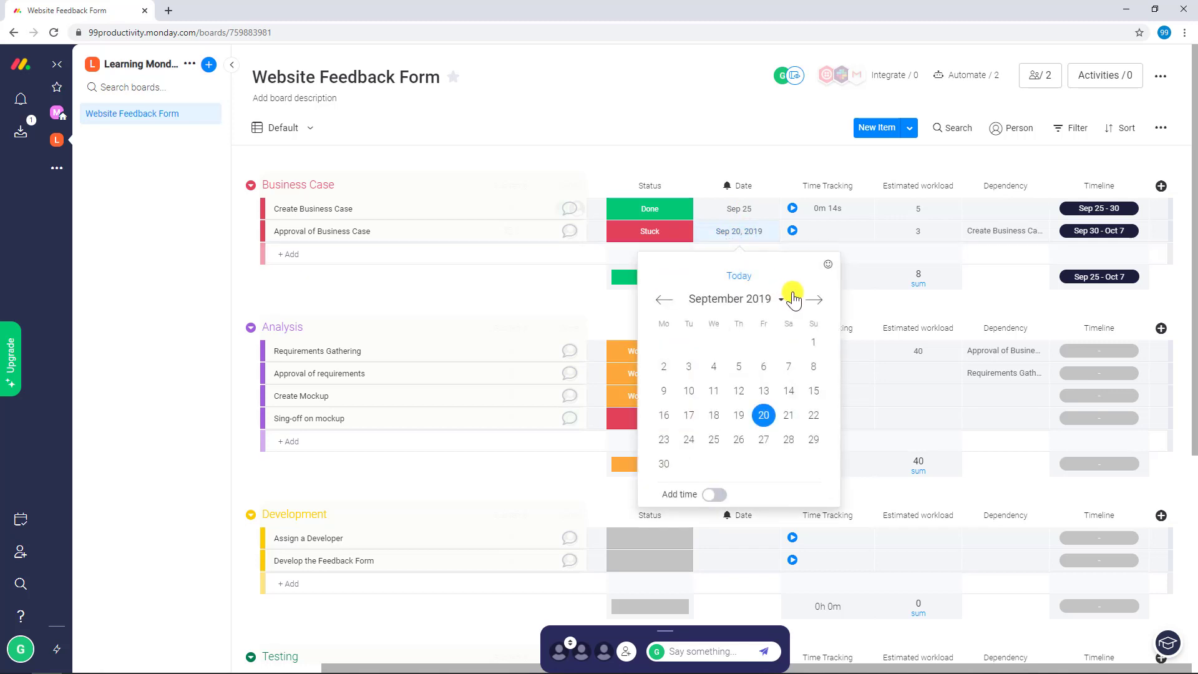
click(817, 301)
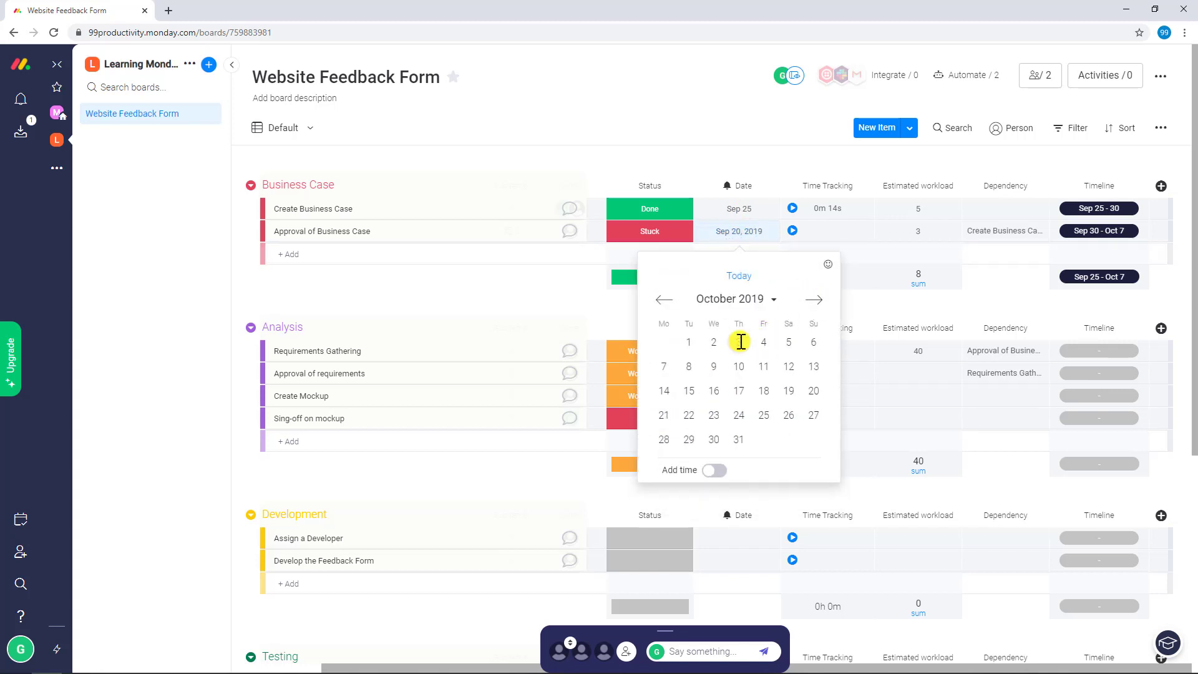
click(739, 342)
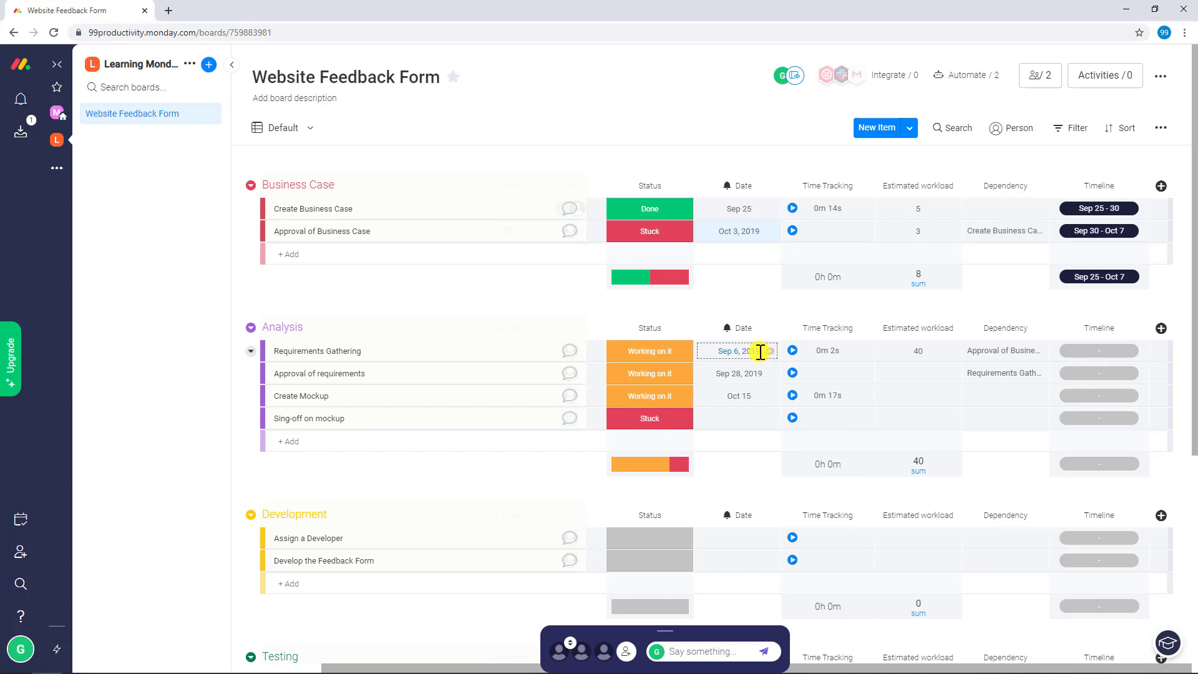
click(743, 358)
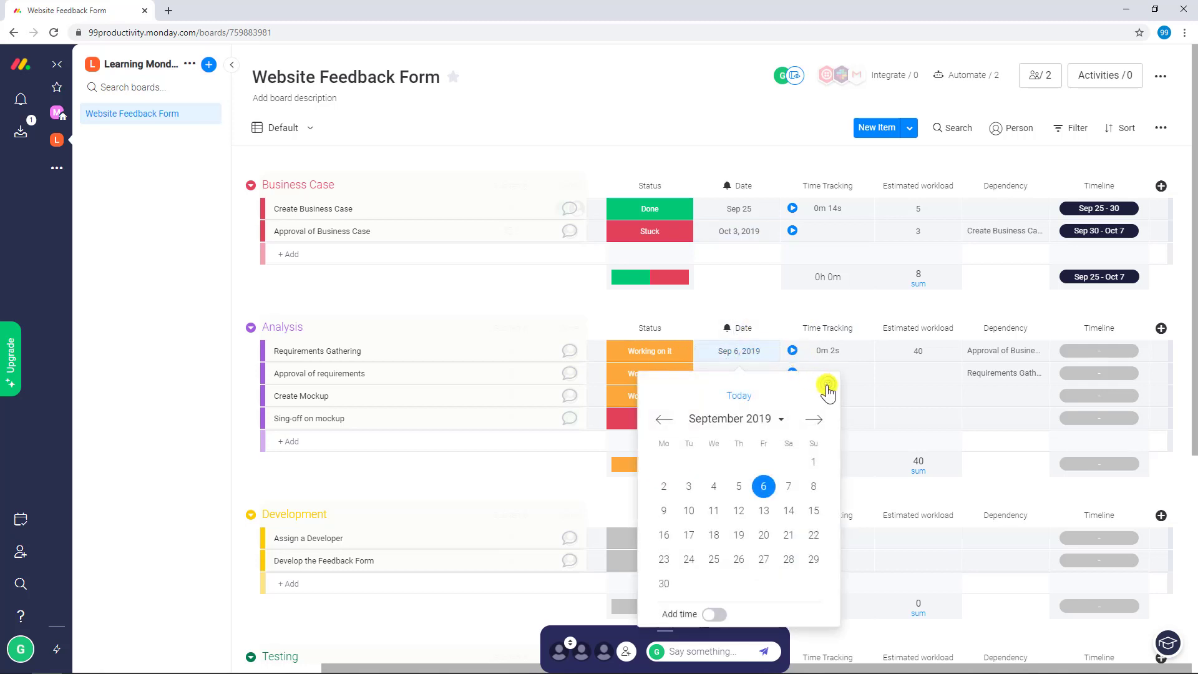
click(818, 422)
click(765, 512)
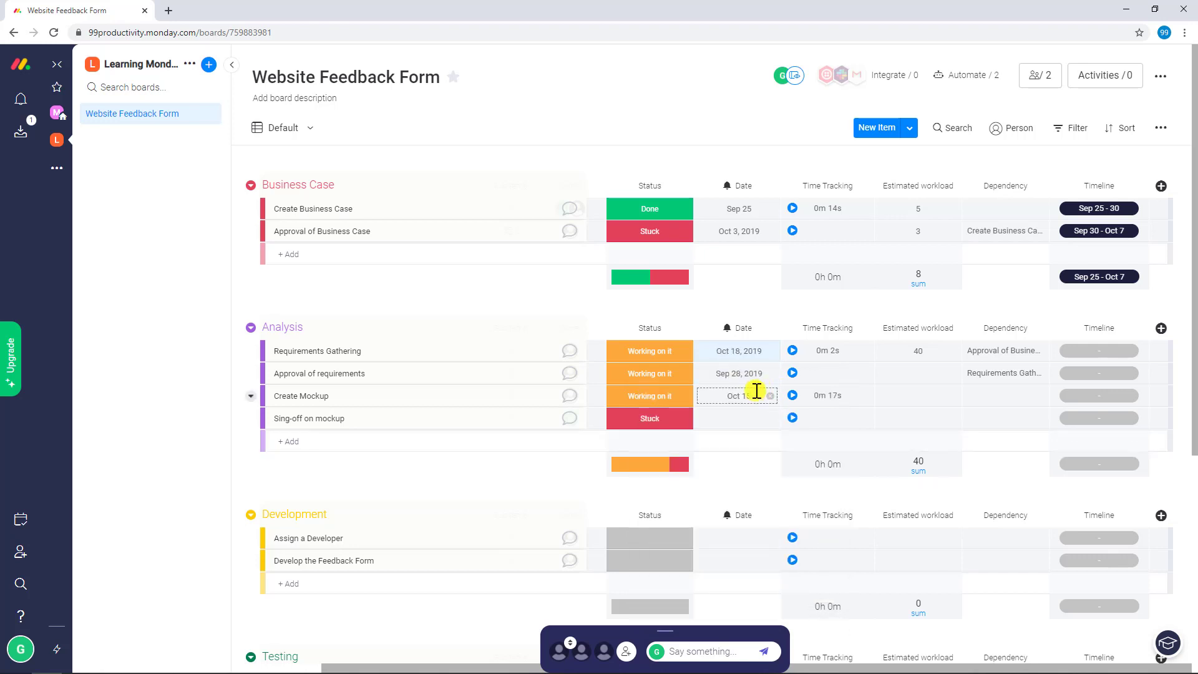
Set the date of Approval of requirements to October 26, 2019 and of Sing-off on mockup to October 30, 2020
click(730, 373)
click(818, 442)
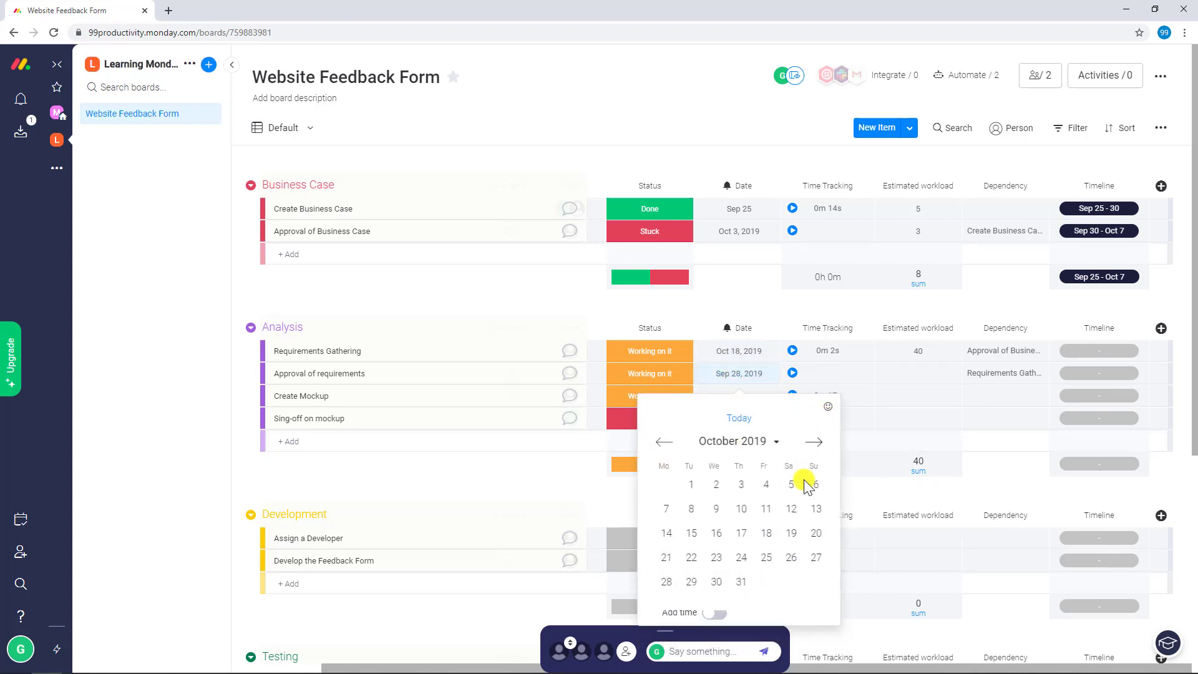
click(788, 555)
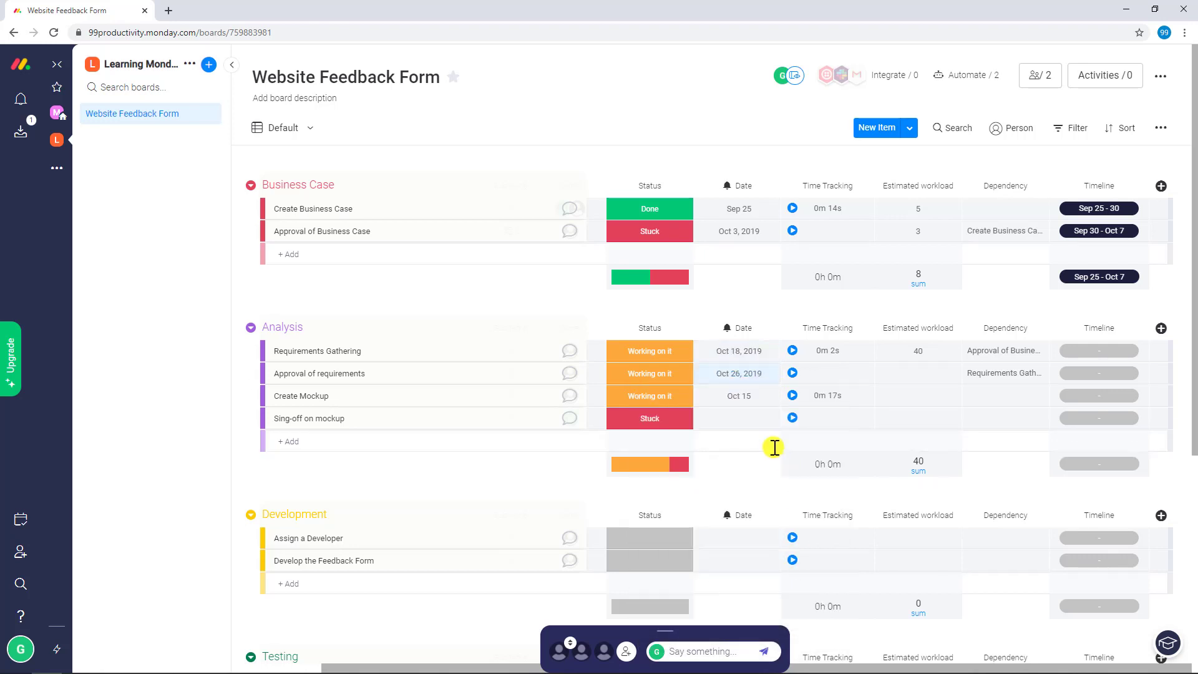
click(737, 419)
click(814, 475)
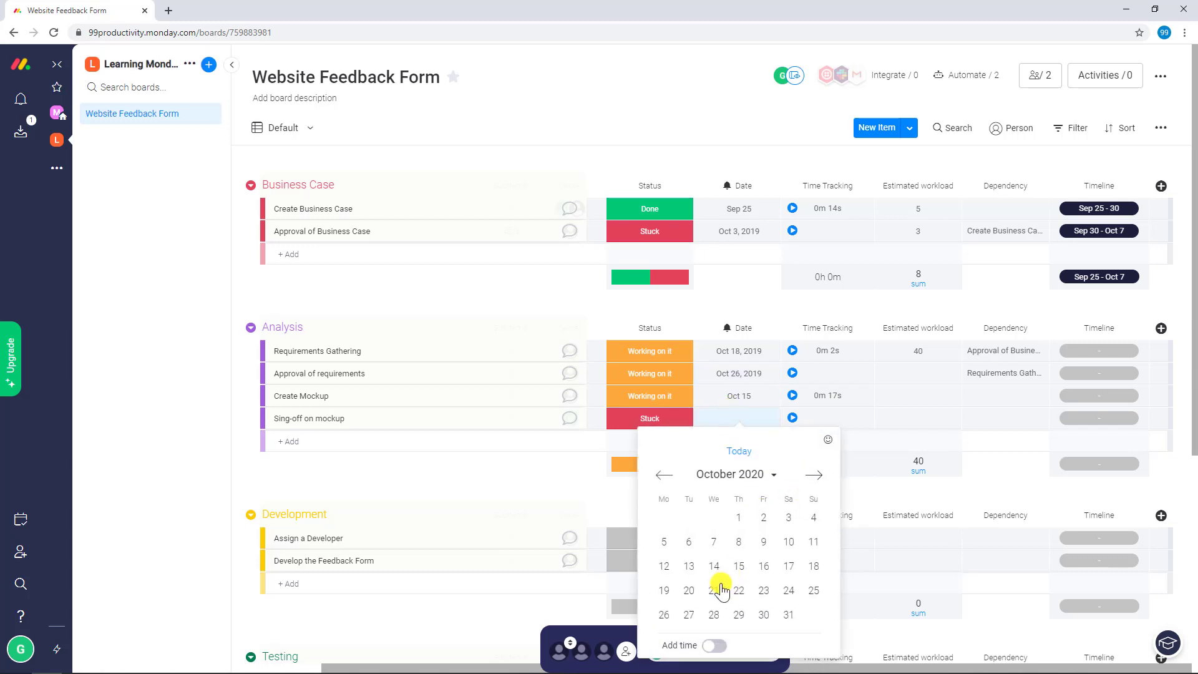
click(767, 616)
Change the date of Create Mockup to October 20, 2020
click(749, 393)
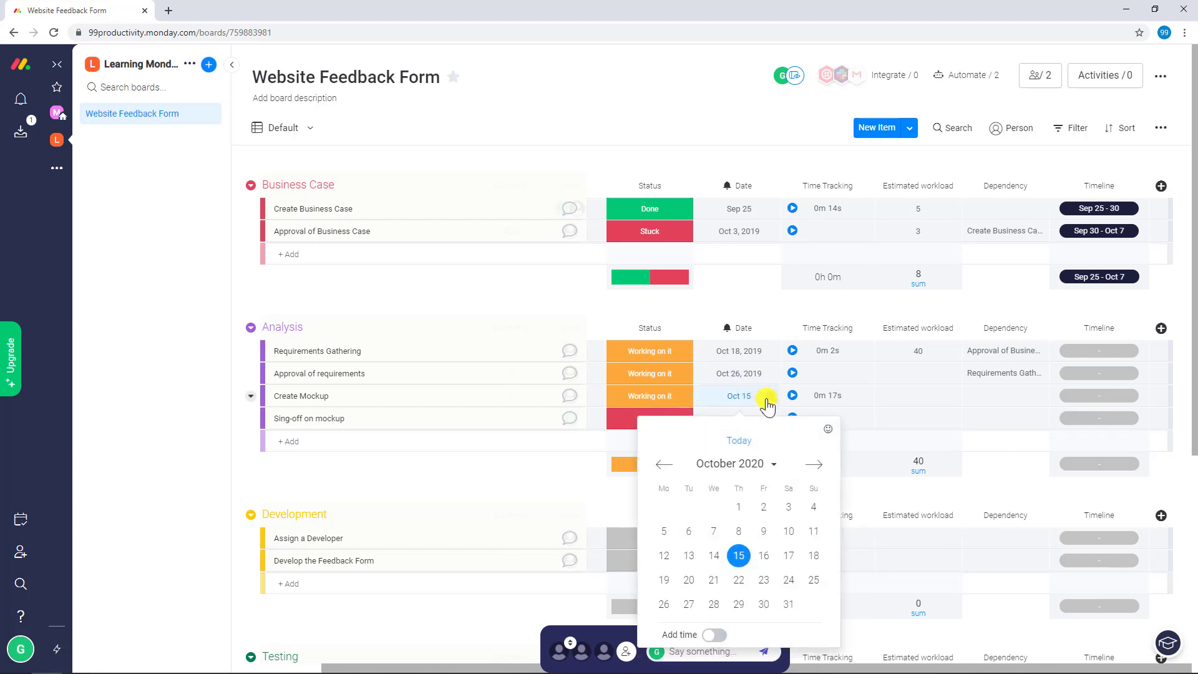
click(818, 464)
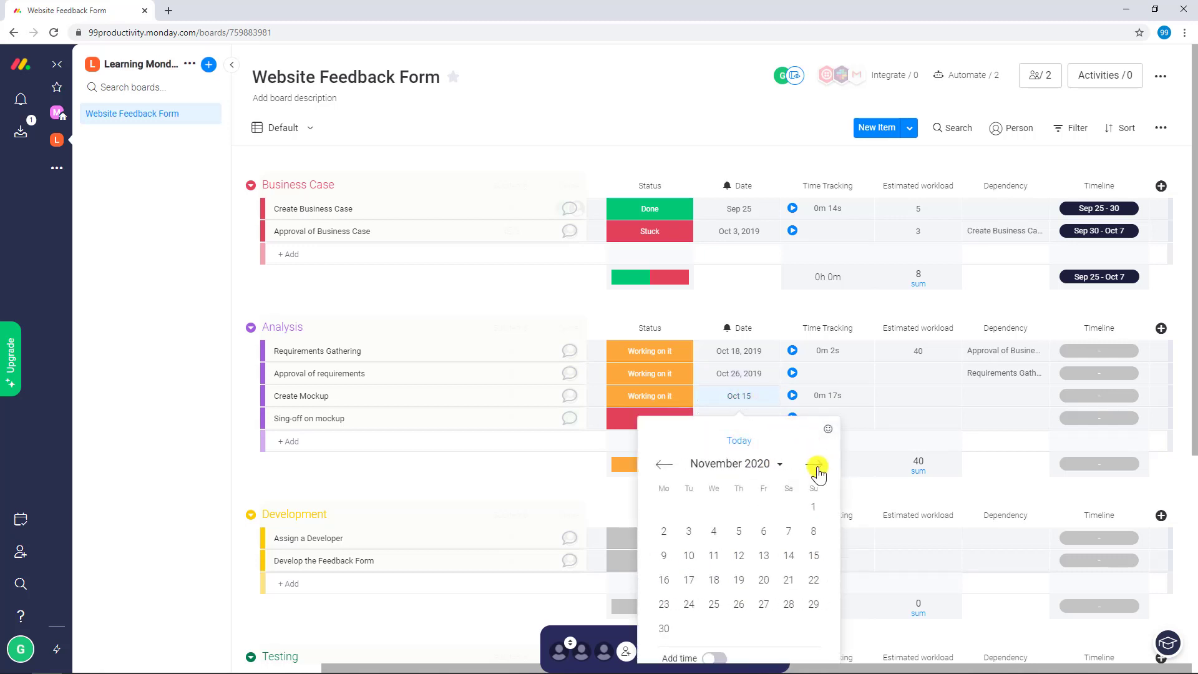
click(663, 464)
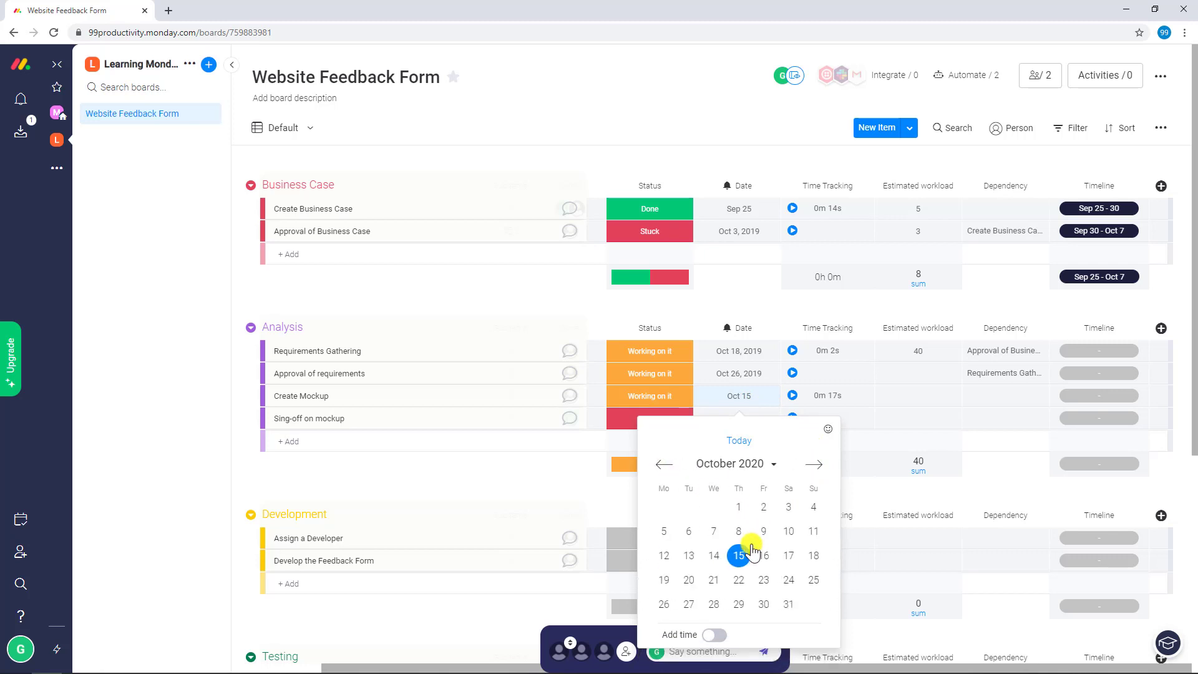
click(688, 579)
Delete the Time Tracking and Timeline columns from the board
scroll(722, 339, down, 4)
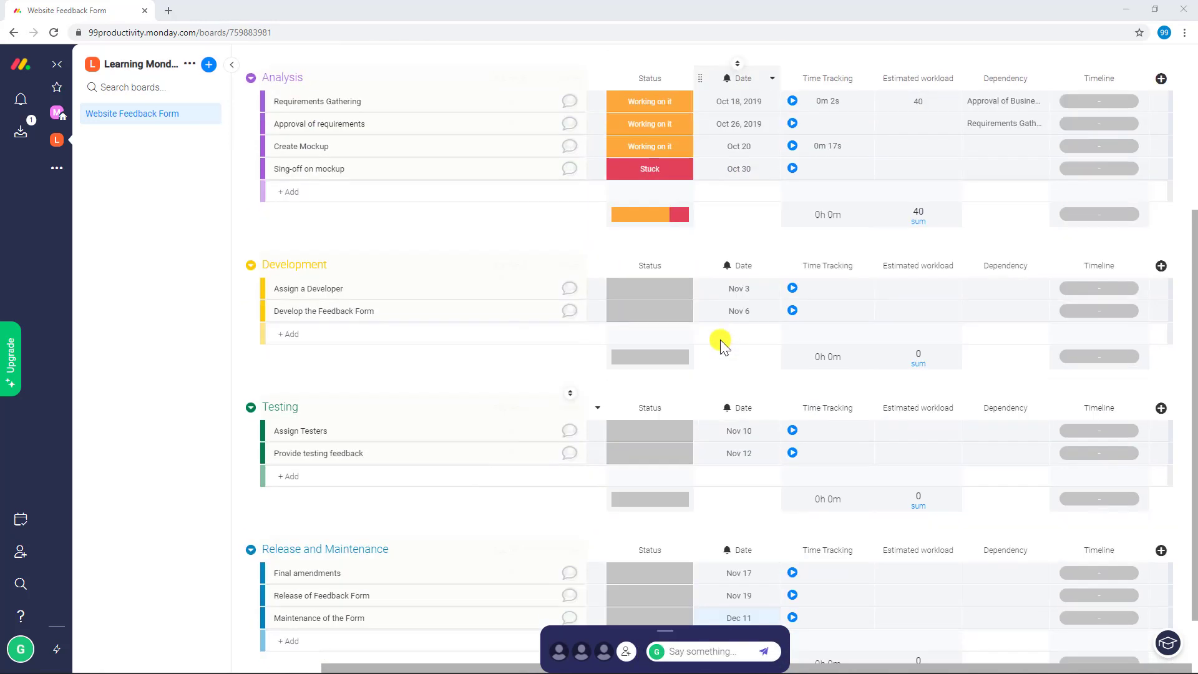
scroll(722, 339, up, 2)
scroll(722, 339, up, 2)
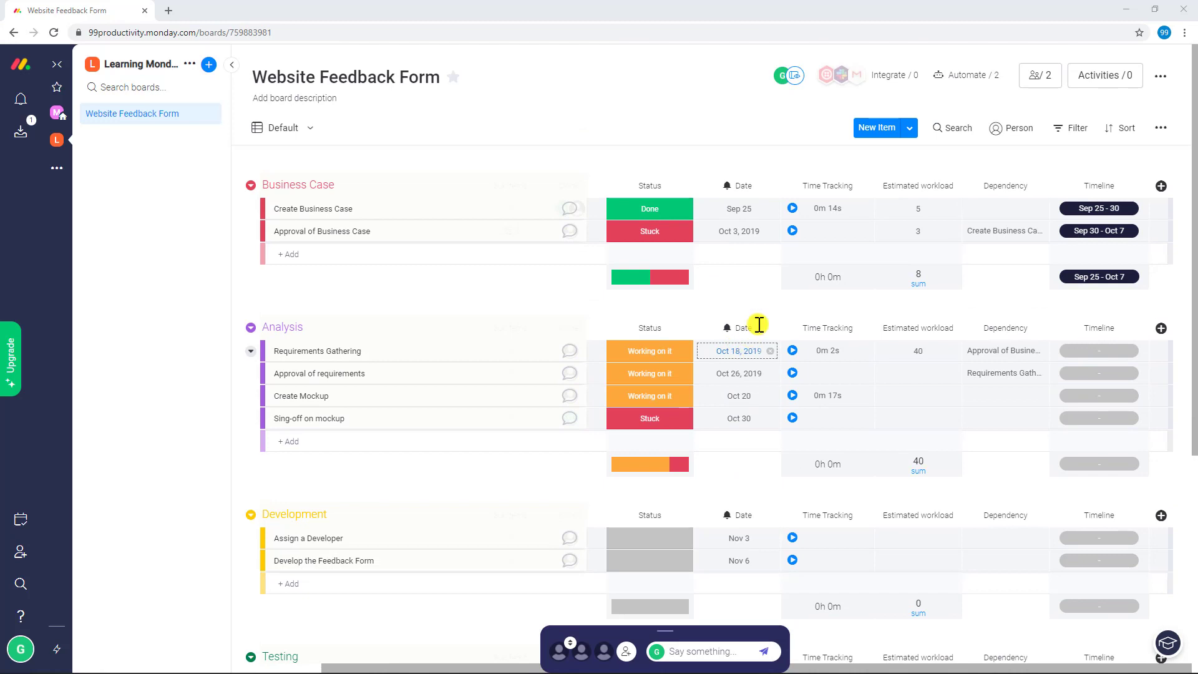
click(866, 187)
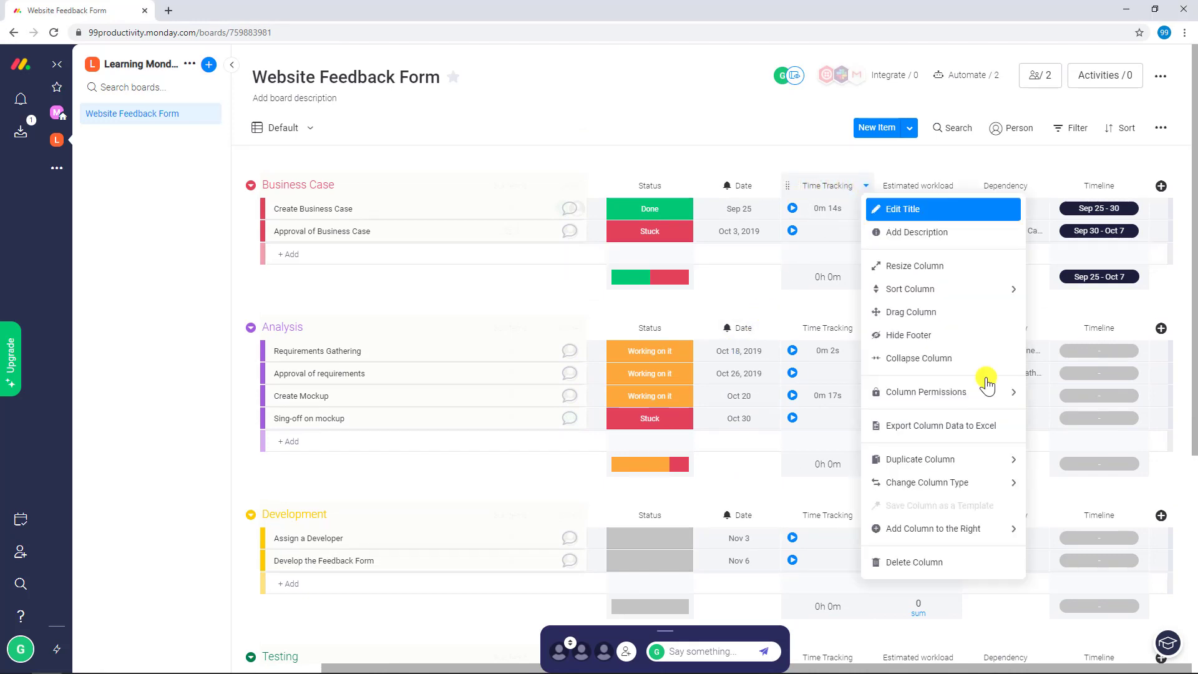
click(1001, 562)
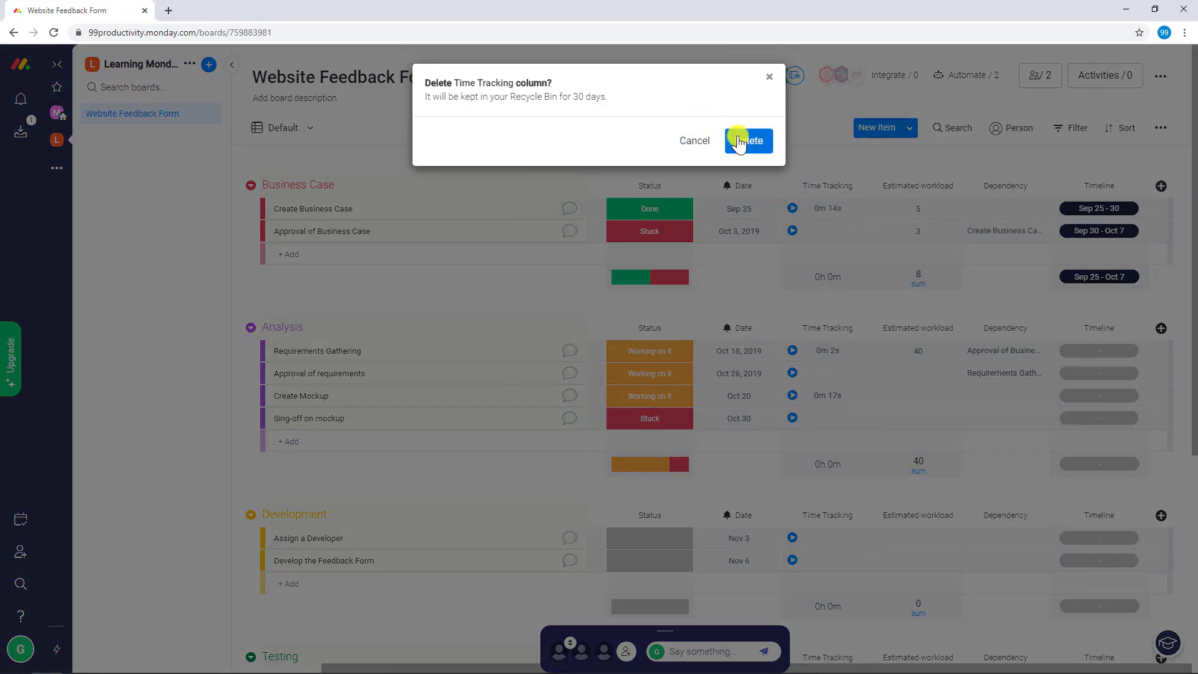
click(752, 139)
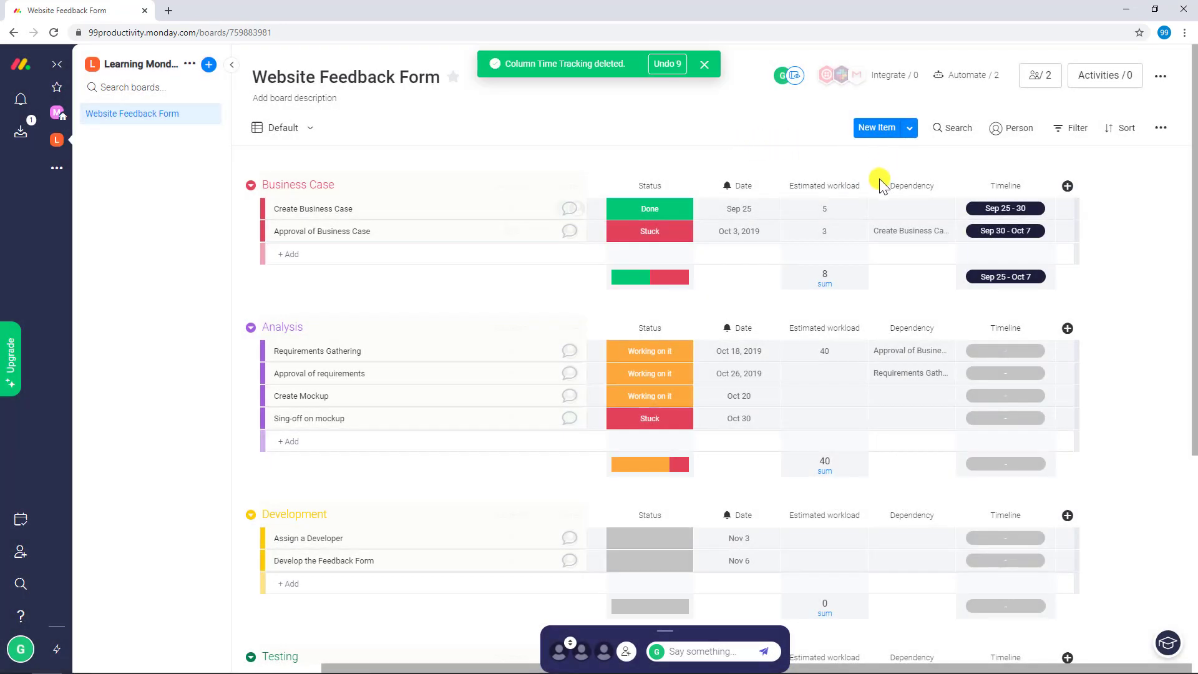
click(1047, 187)
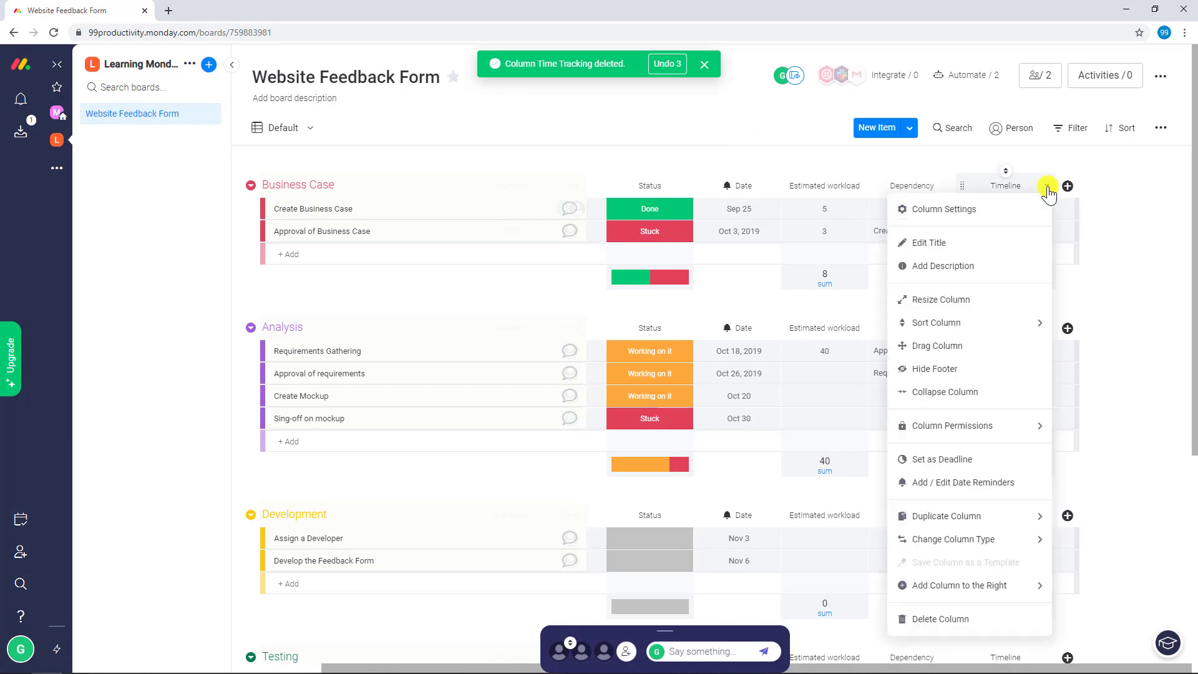
click(951, 620)
click(754, 139)
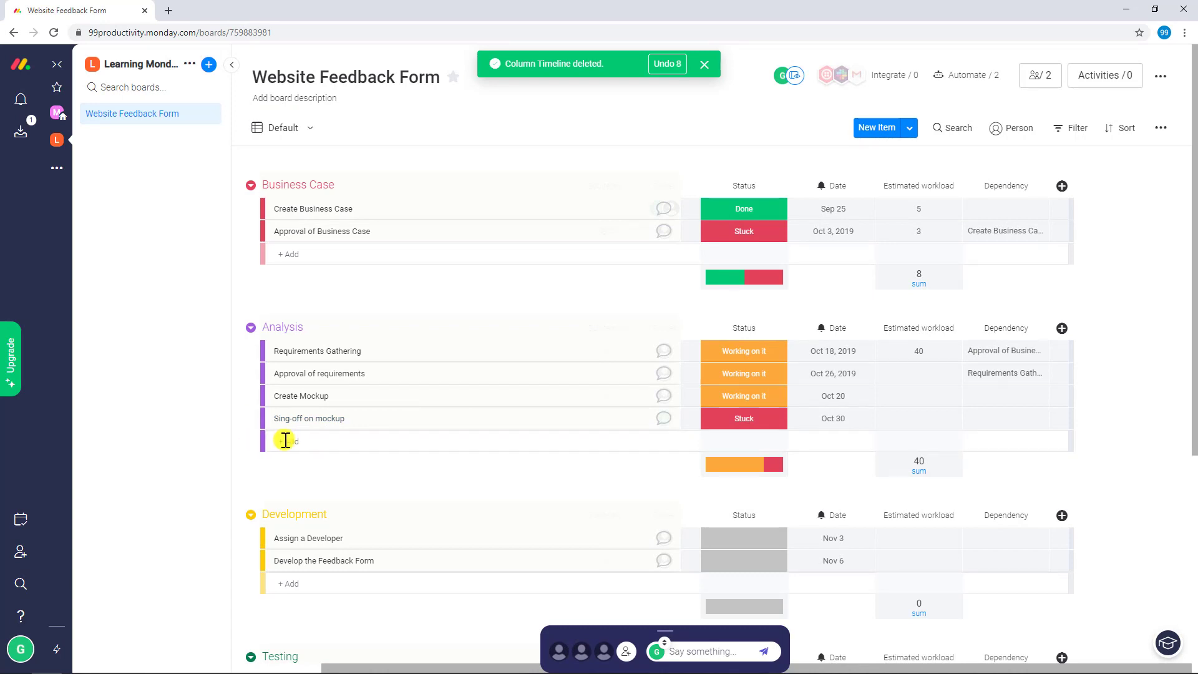
Browse all the available column types in the Column Center and close it without adding a column
click(1061, 187)
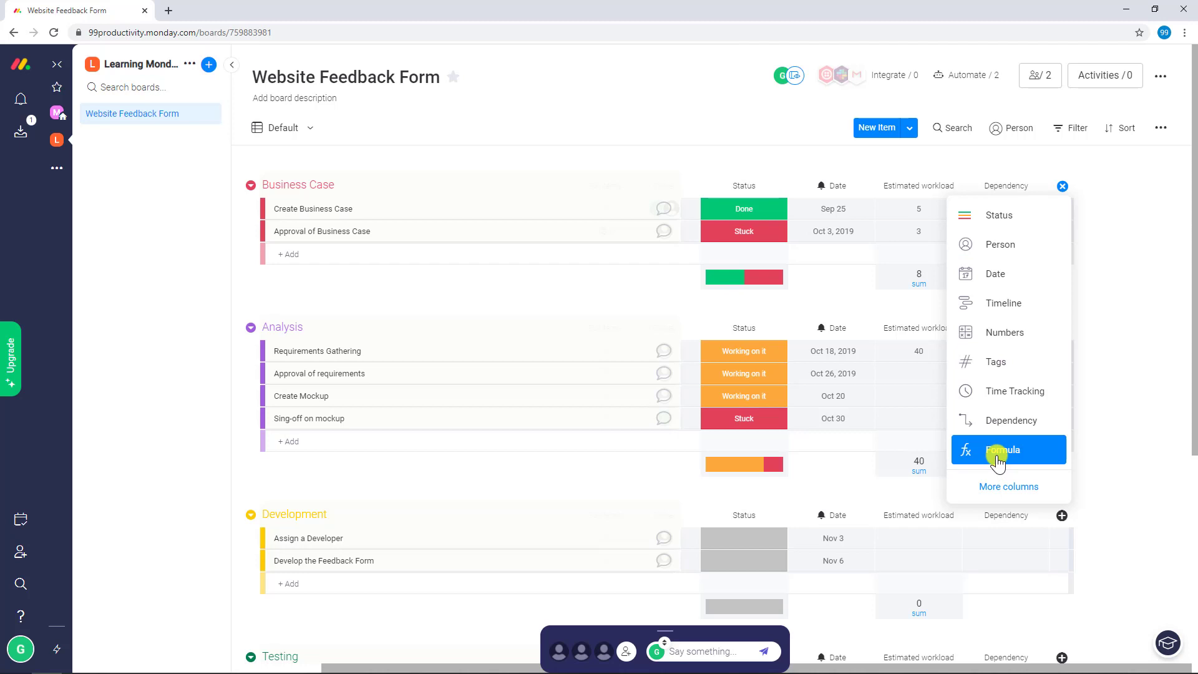
click(1014, 488)
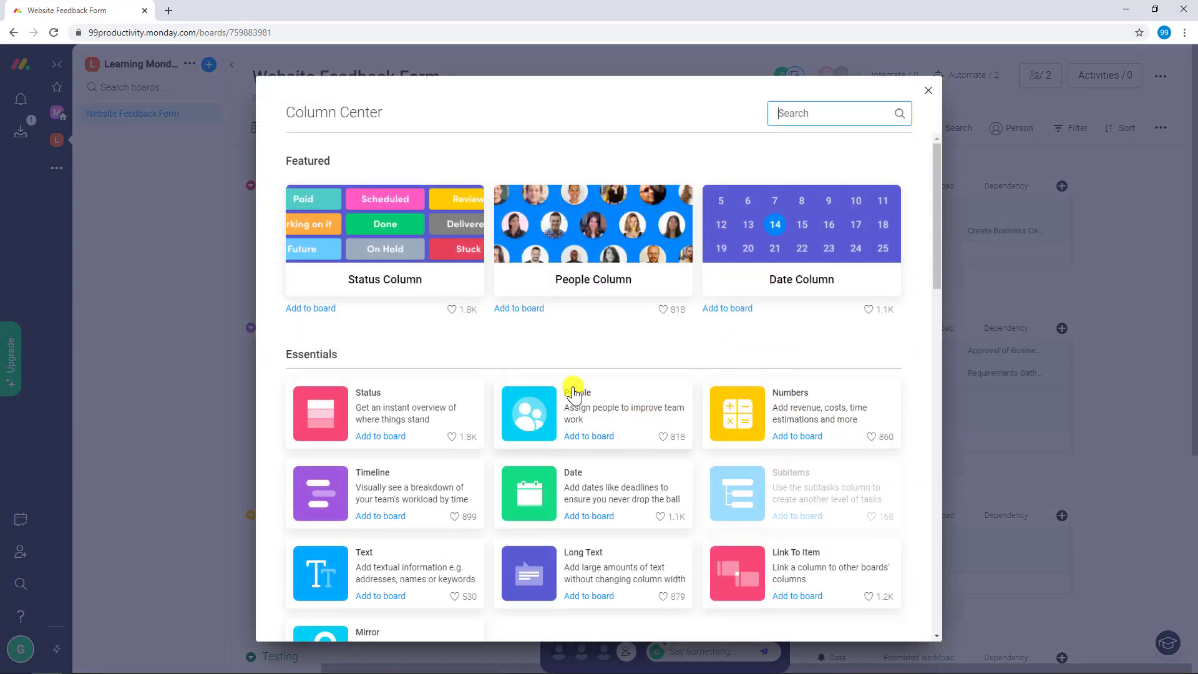
scroll(537, 362, down, 7)
scroll(537, 362, down, 10)
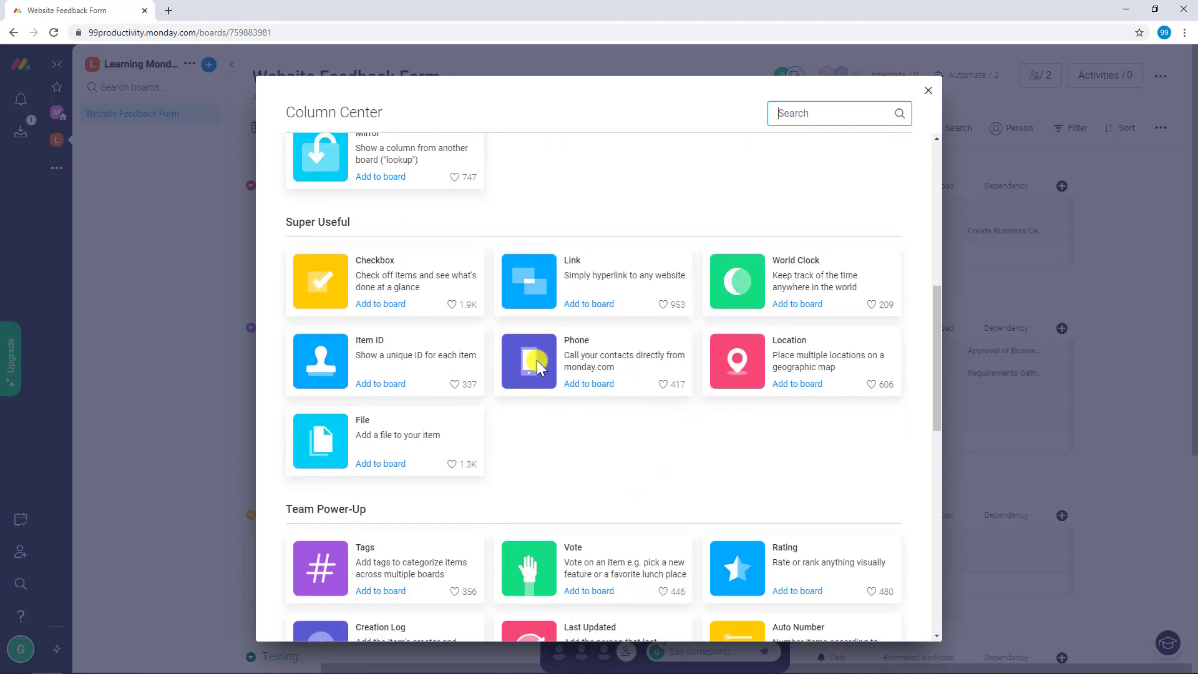
scroll(486, 371, down, 2)
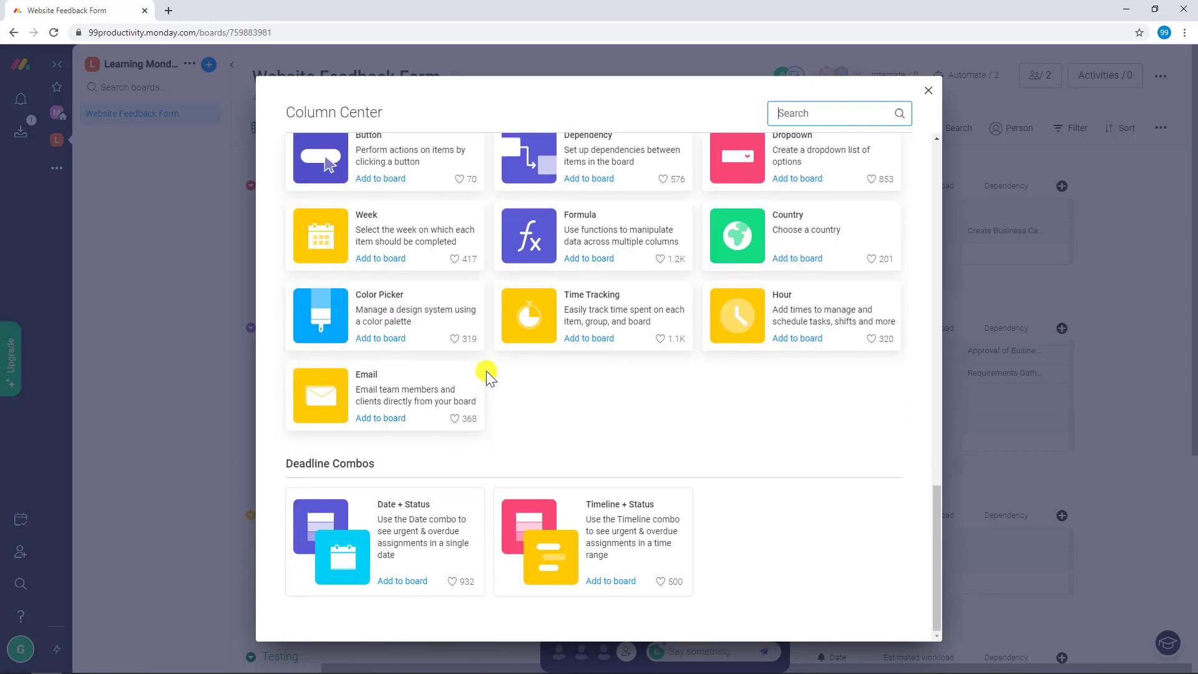
scroll(485, 370, up, 11)
click(929, 90)
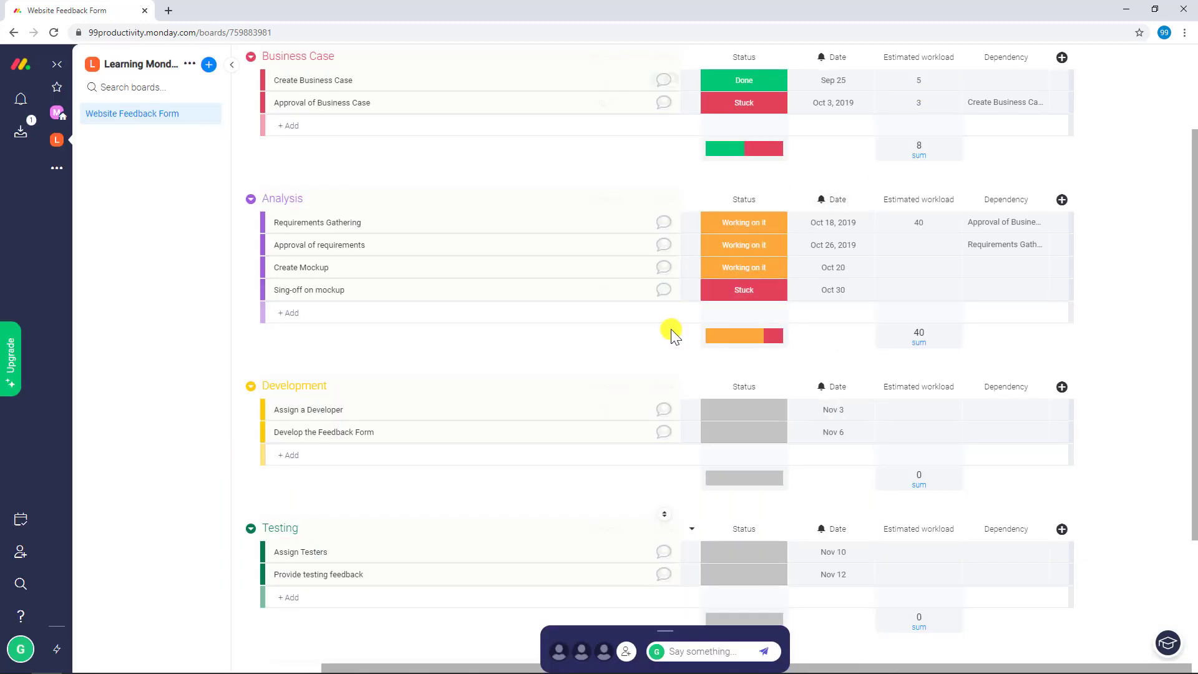
scroll(636, 377, up, 1)
scroll(636, 378, up, 2)
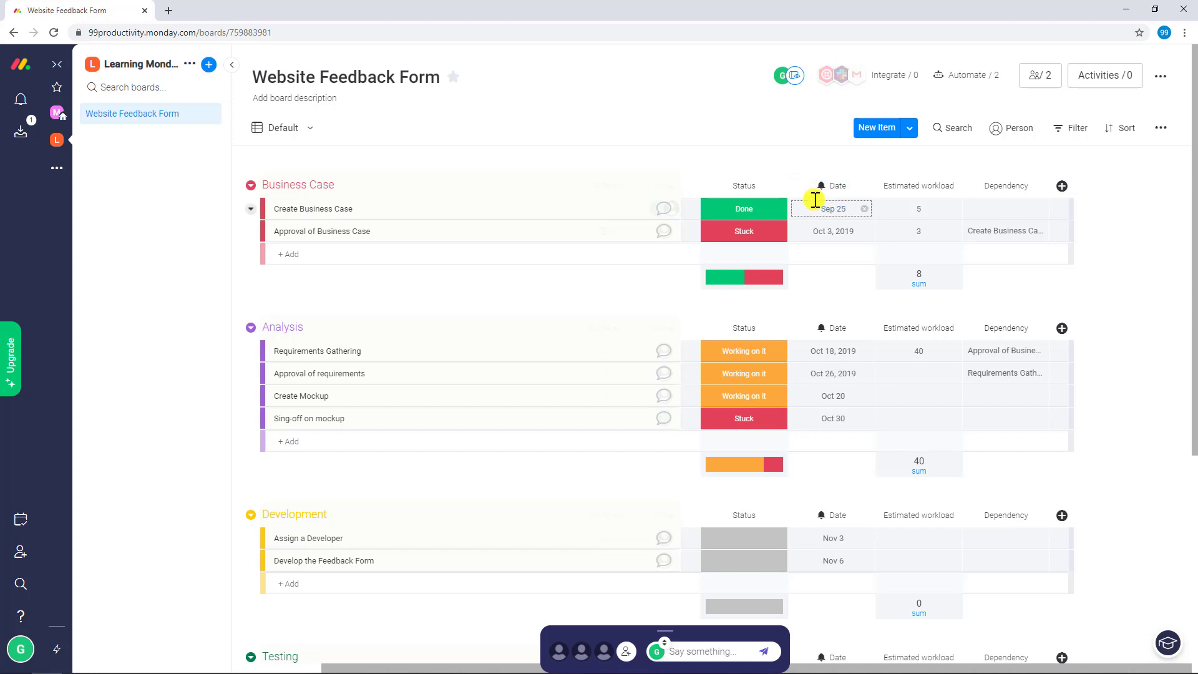
scroll(816, 384, down, 5)
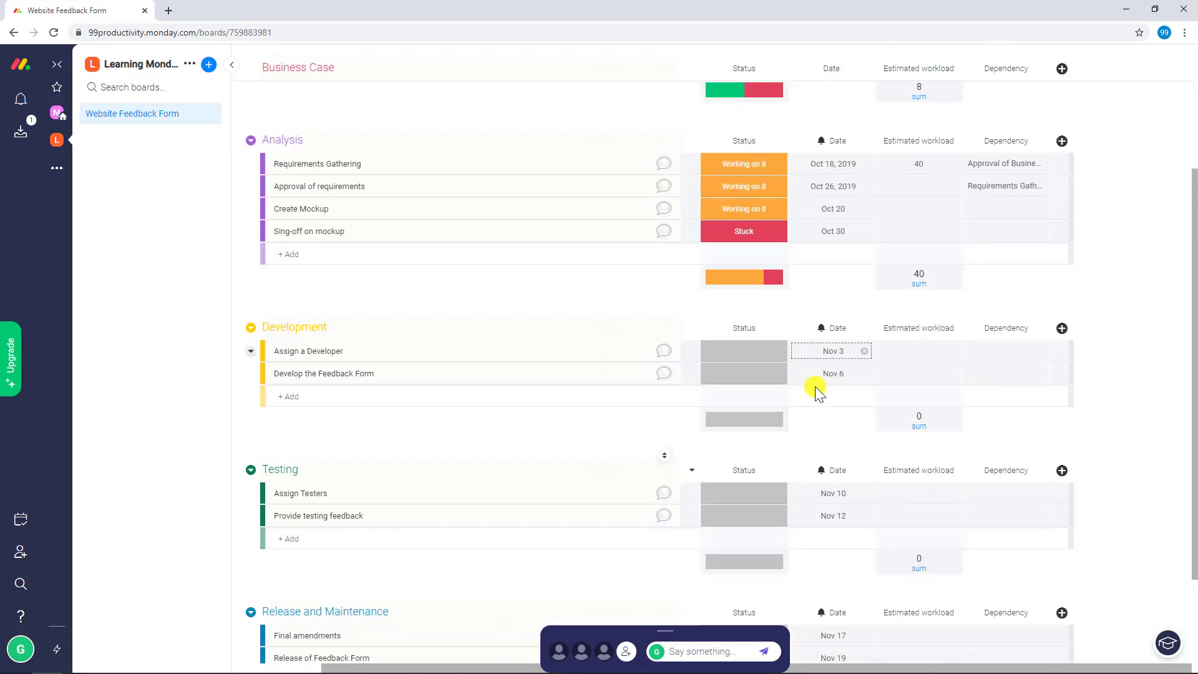
scroll(816, 387, up, 5)
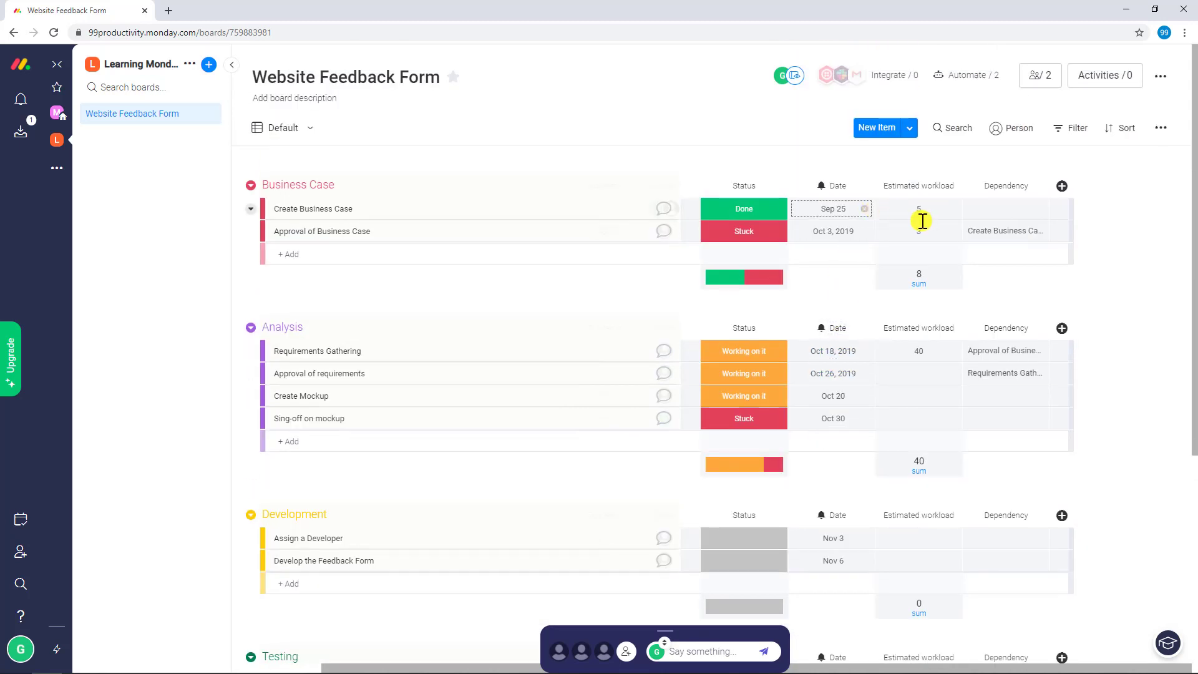